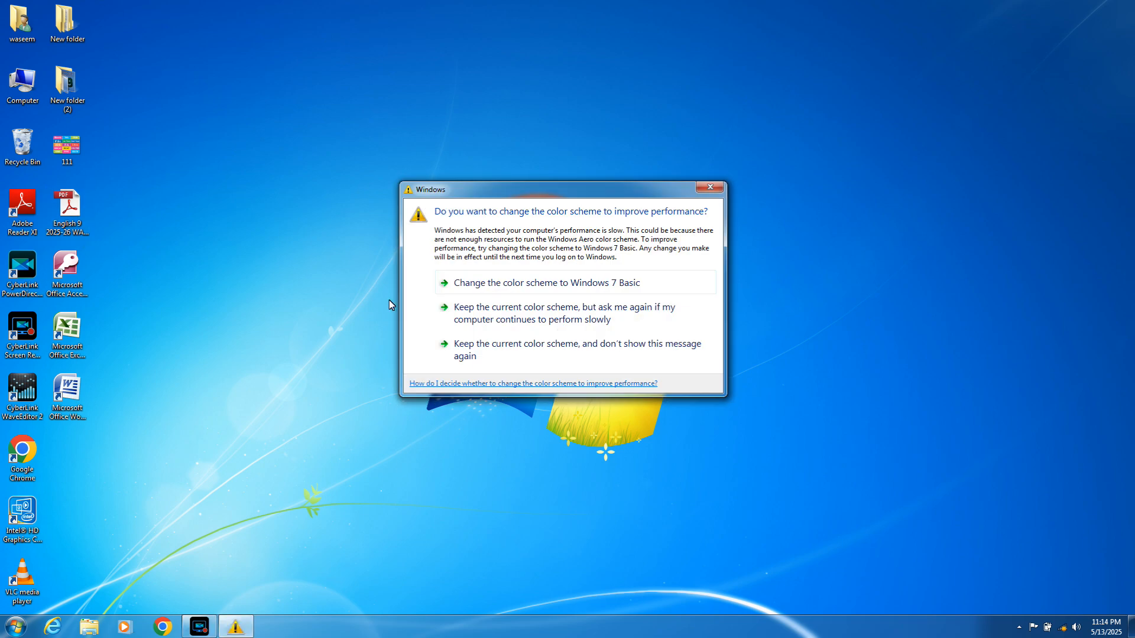
Clear the color scheme prompt and the recorder window off the desktop, and launch Microsoft Word.
left_click(711, 190)
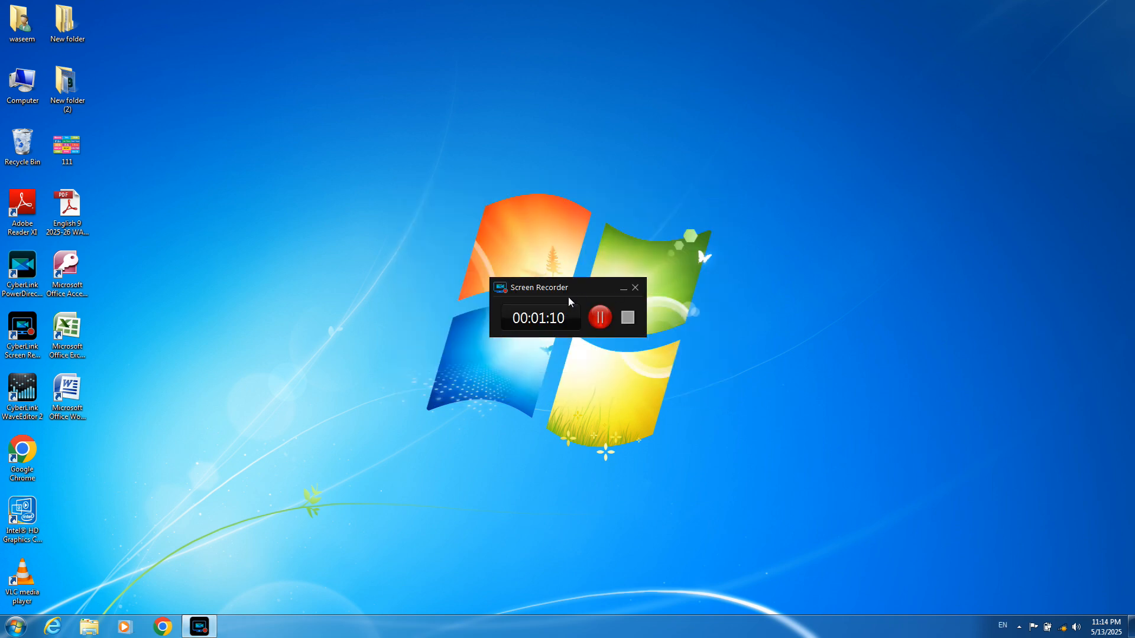
left_click(623, 288)
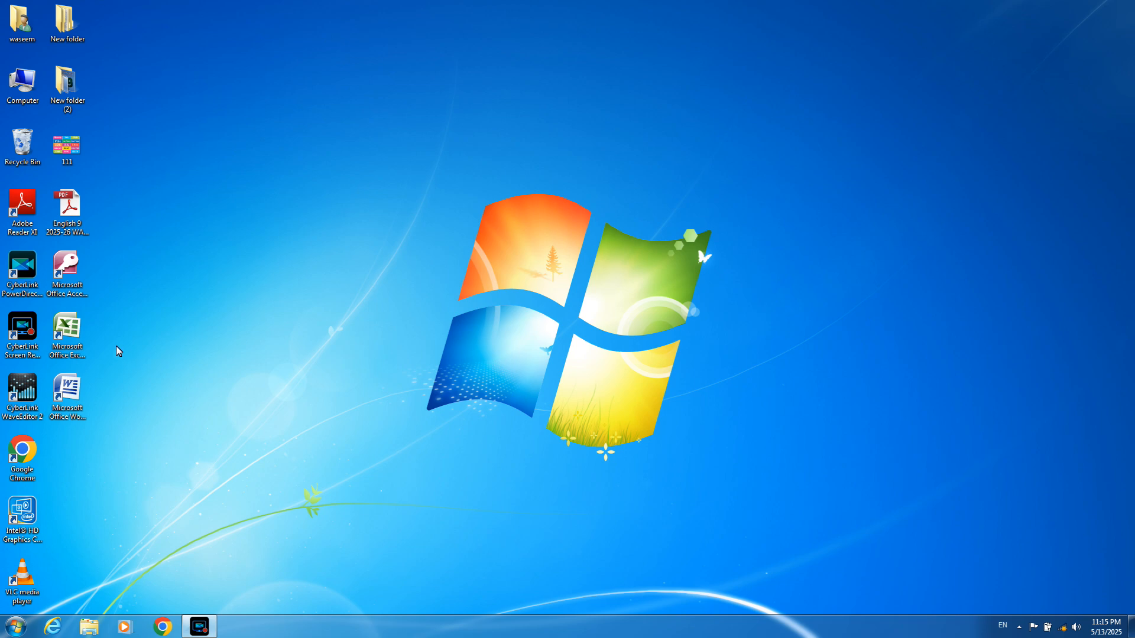
double_click(62, 396)
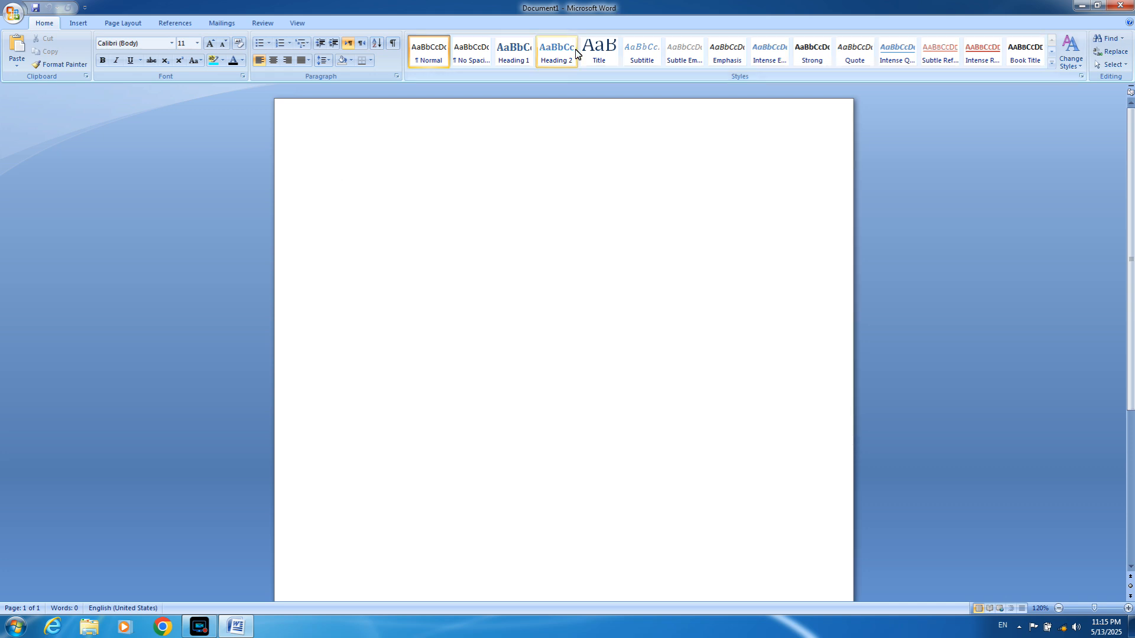
Save the new blank document in the Documents library under the file name physics.
left_click(11, 20)
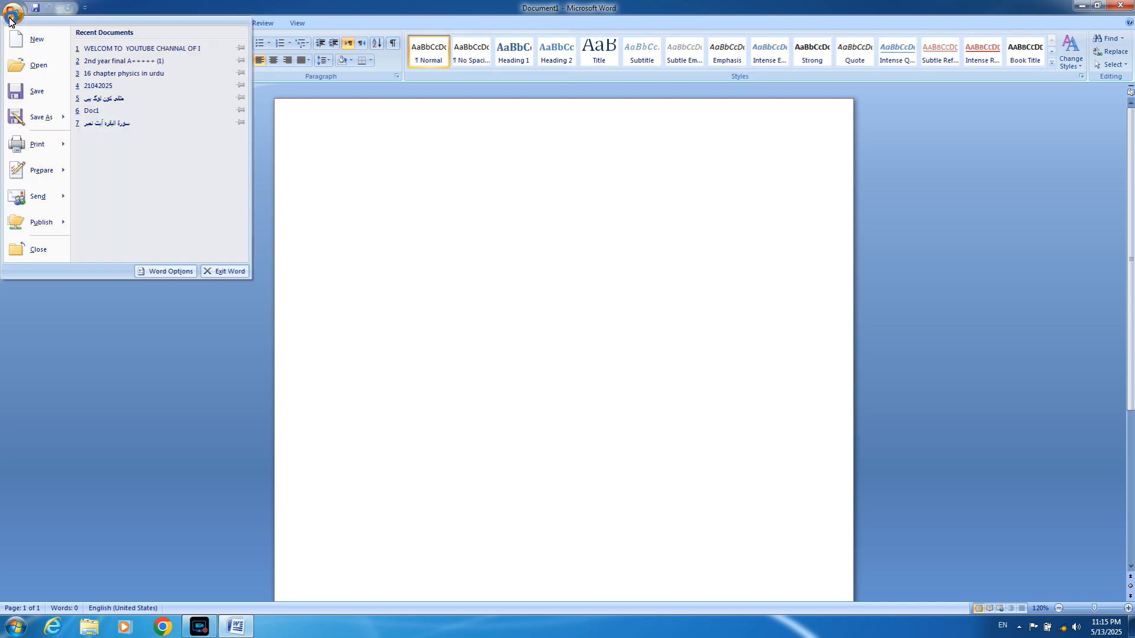
left_click(34, 91)
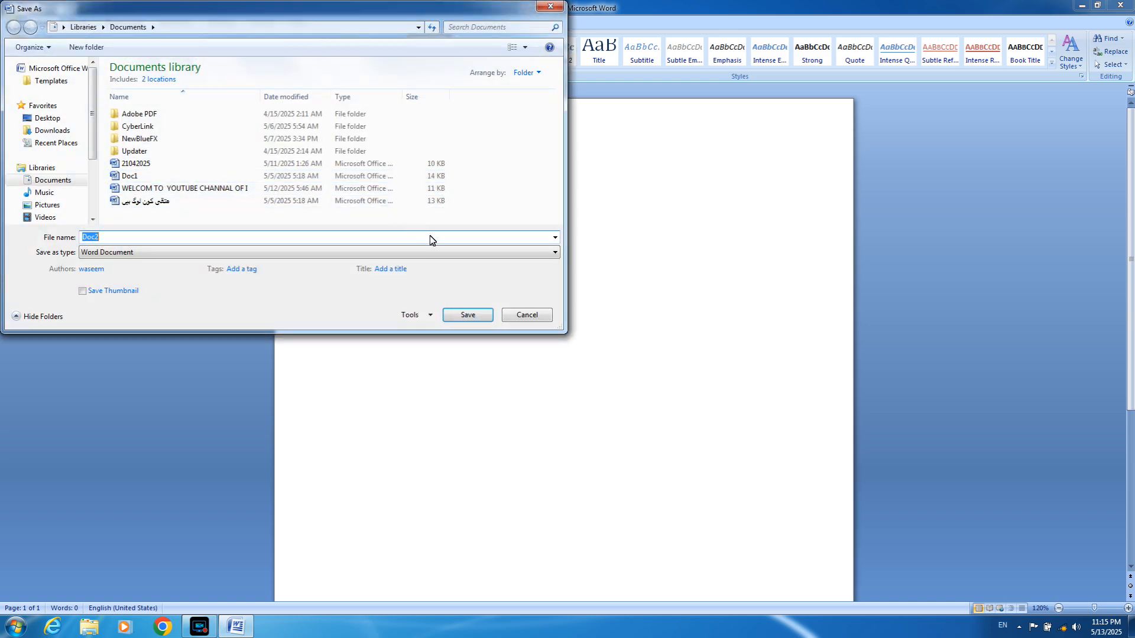
key("BackSpace")
type("physics")
left_click(467, 315)
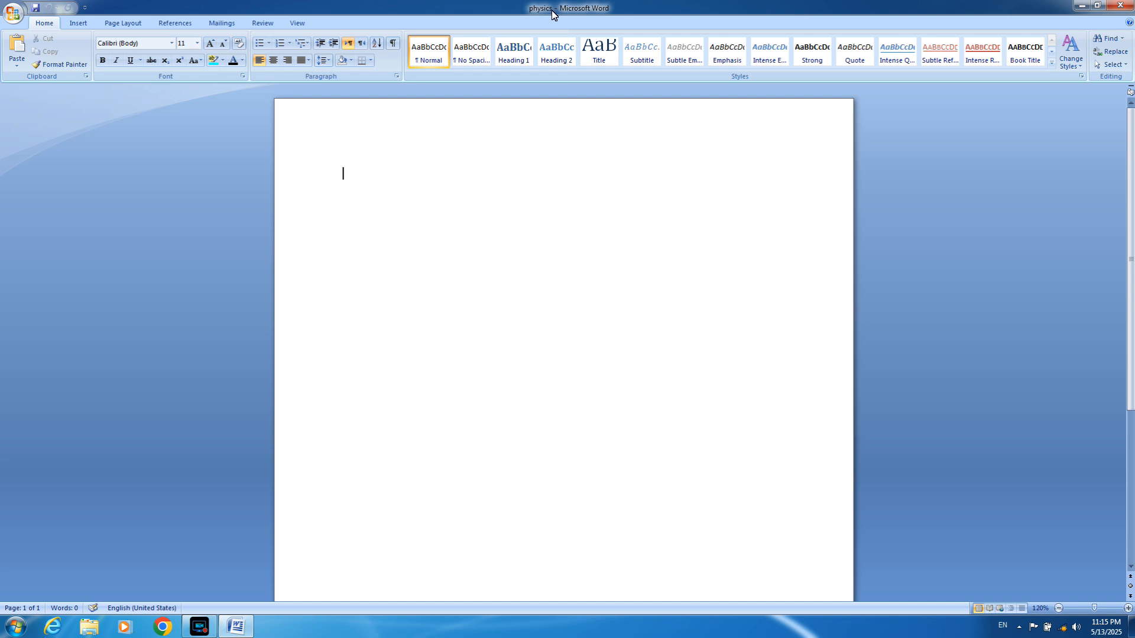
Minimize Word and check the My Documents folder inside the user folder for the saved physics file.
left_click(1081, 5)
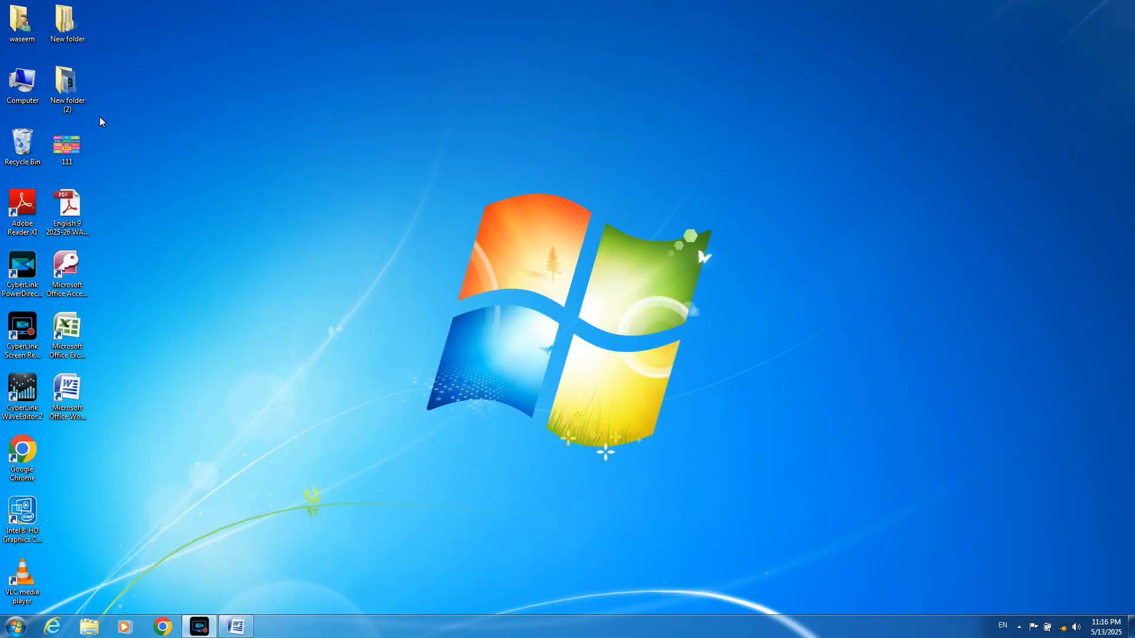
right_click(24, 24)
left_click(37, 30)
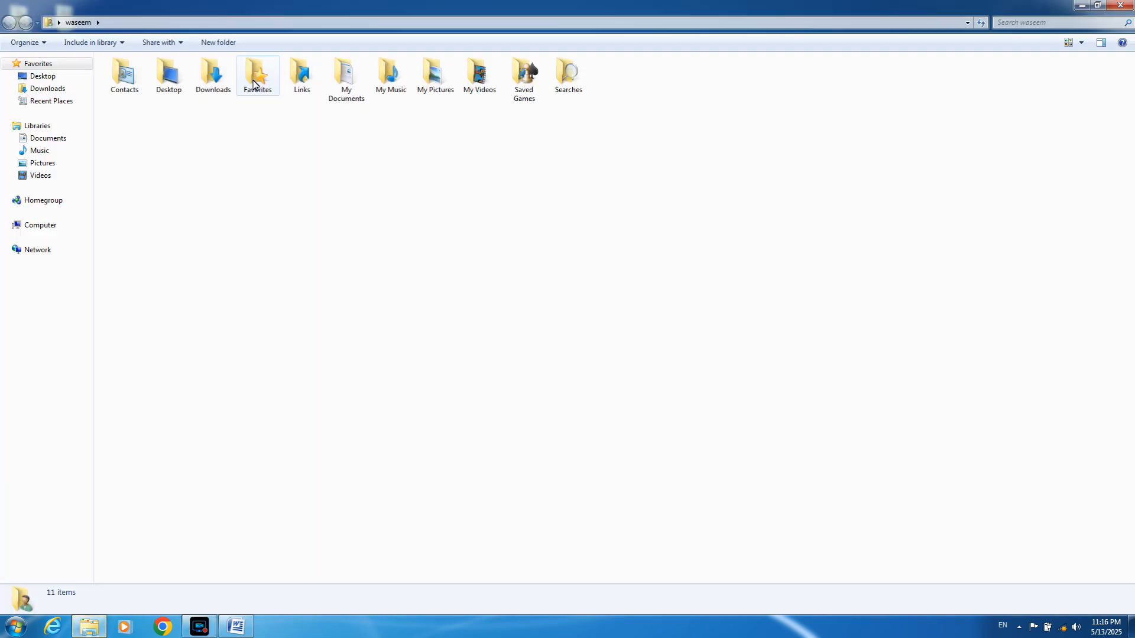
double_click(355, 79)
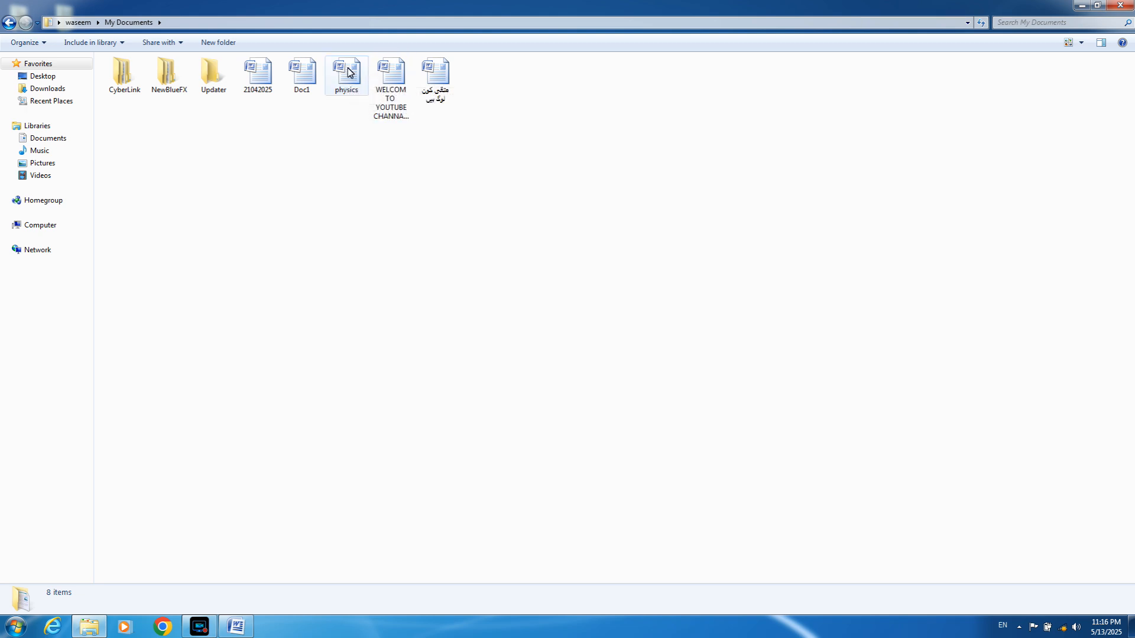
left_click(1121, 7)
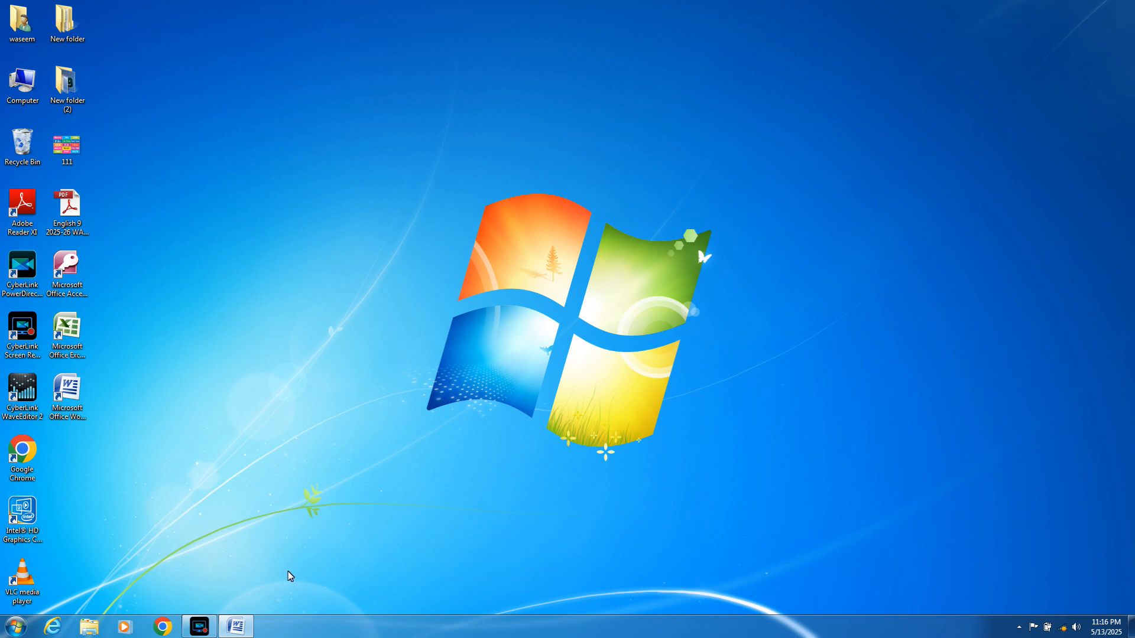
Restore, minimize and restore the physics document window again, reduce it from full screen, and close it.
left_click(237, 626)
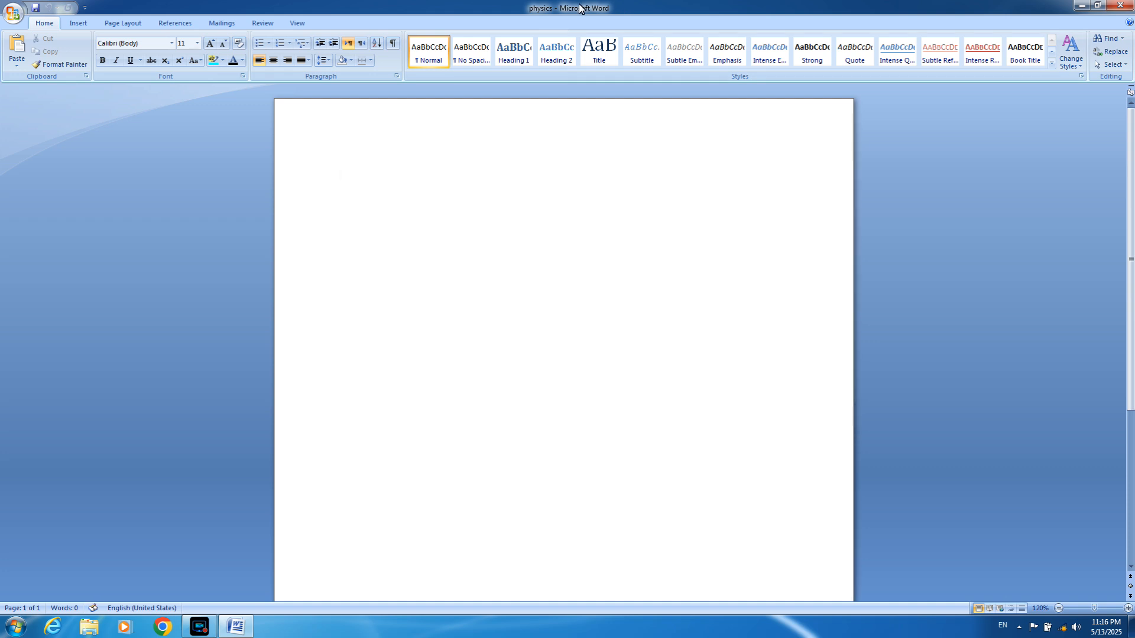
left_click(1081, 8)
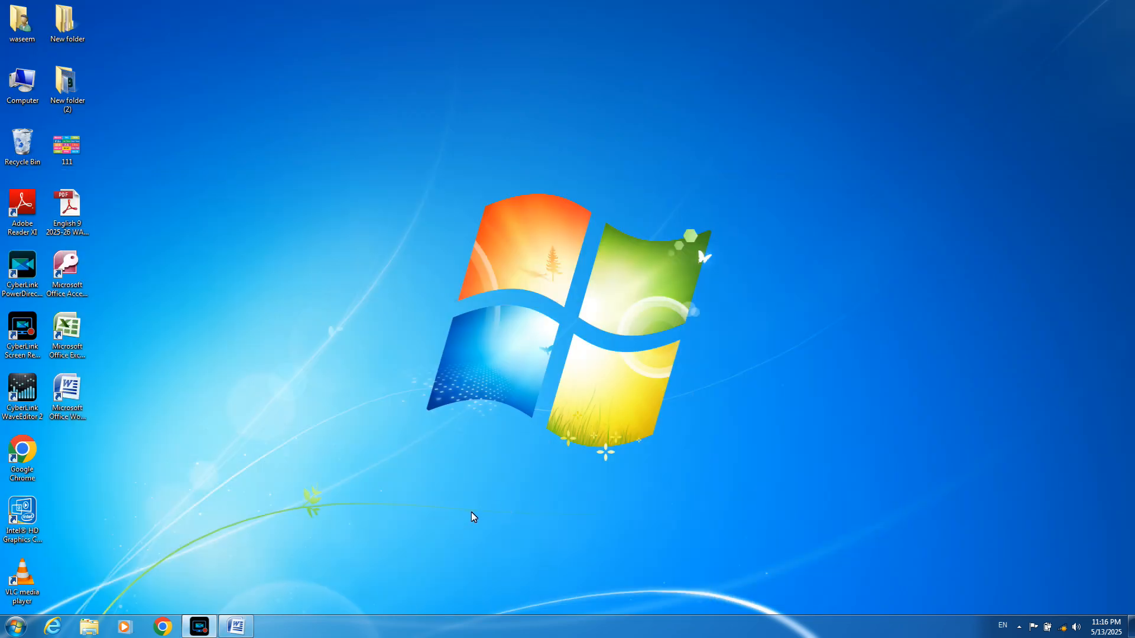
mouse_move(237, 629)
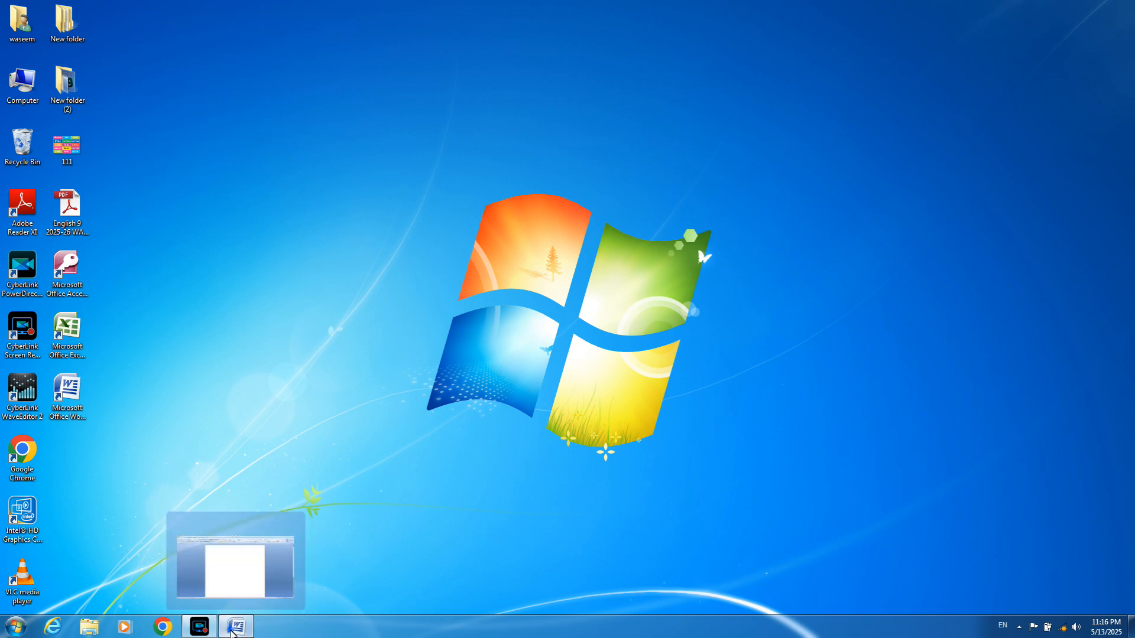
left_click(232, 630)
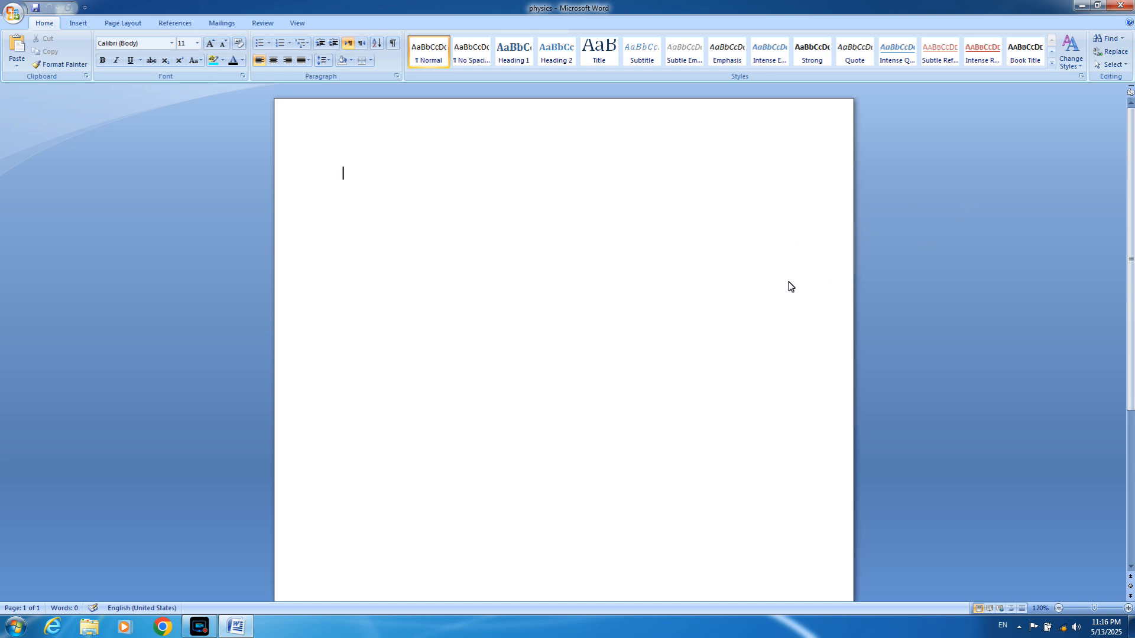
left_click(1098, 6)
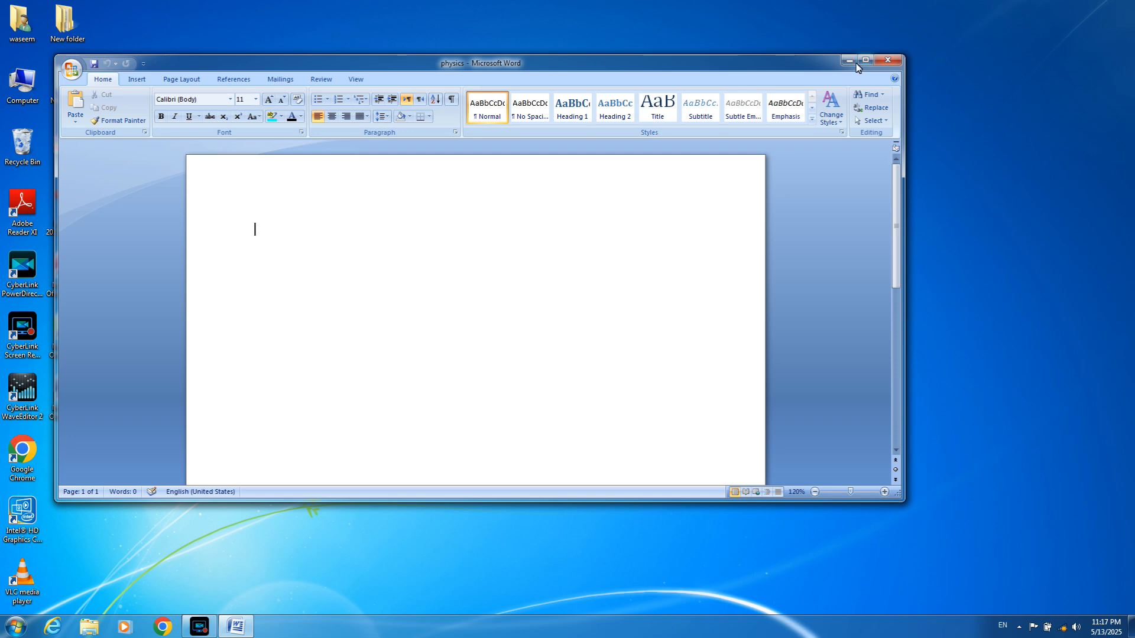
left_click(889, 61)
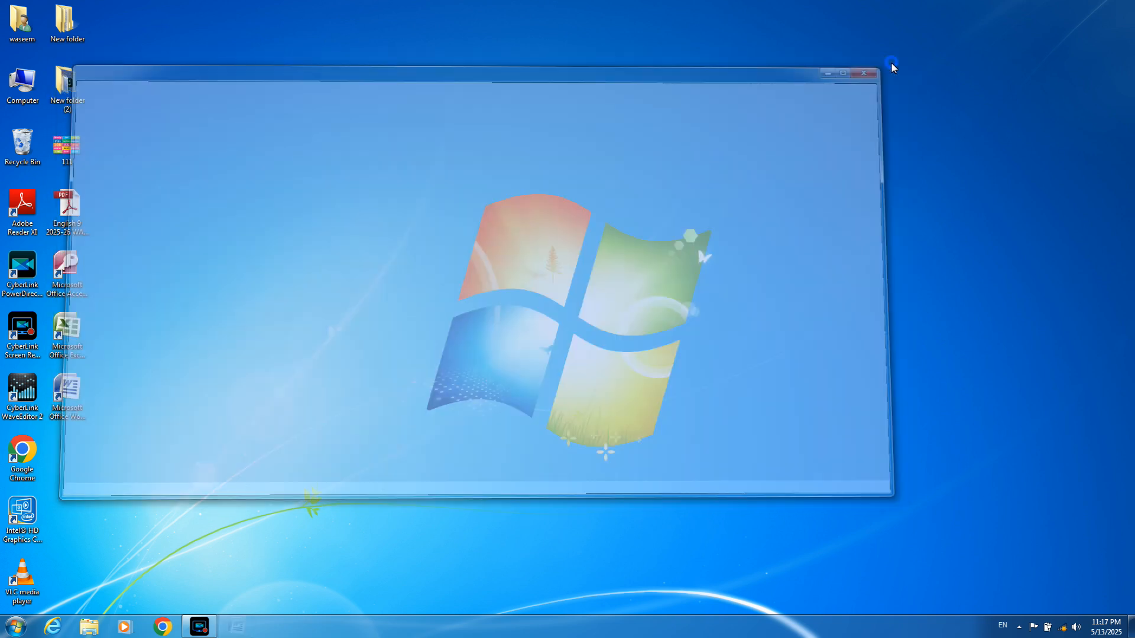
Reopen the physics document from My Documents in the user folder and maximize its window.
right_click(25, 28)
left_click(26, 36)
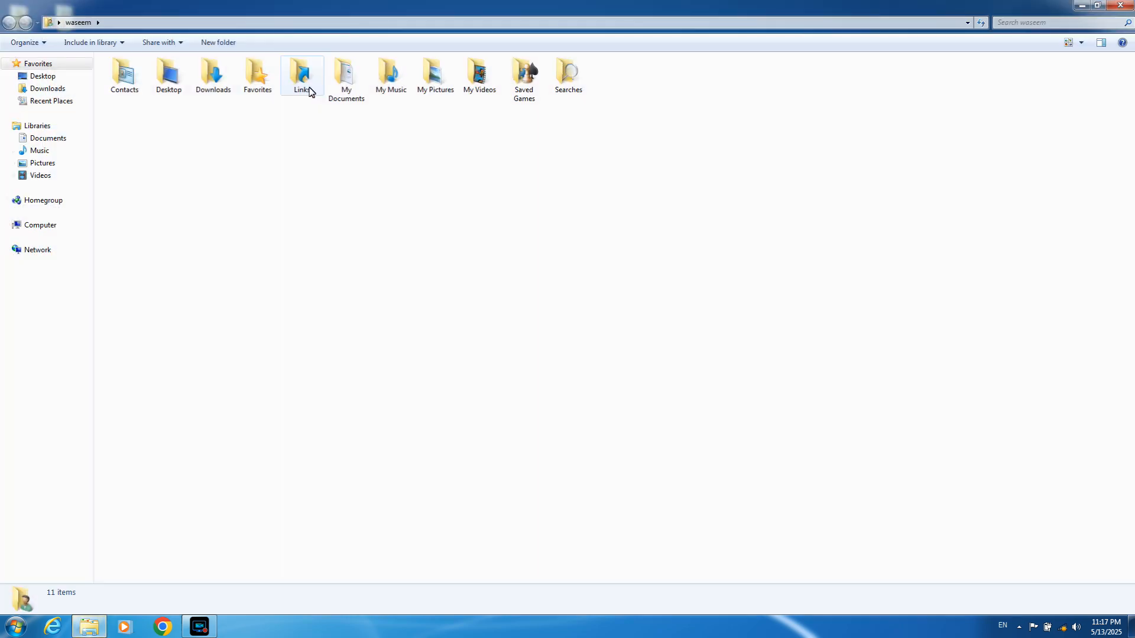
double_click(344, 90)
double_click(347, 80)
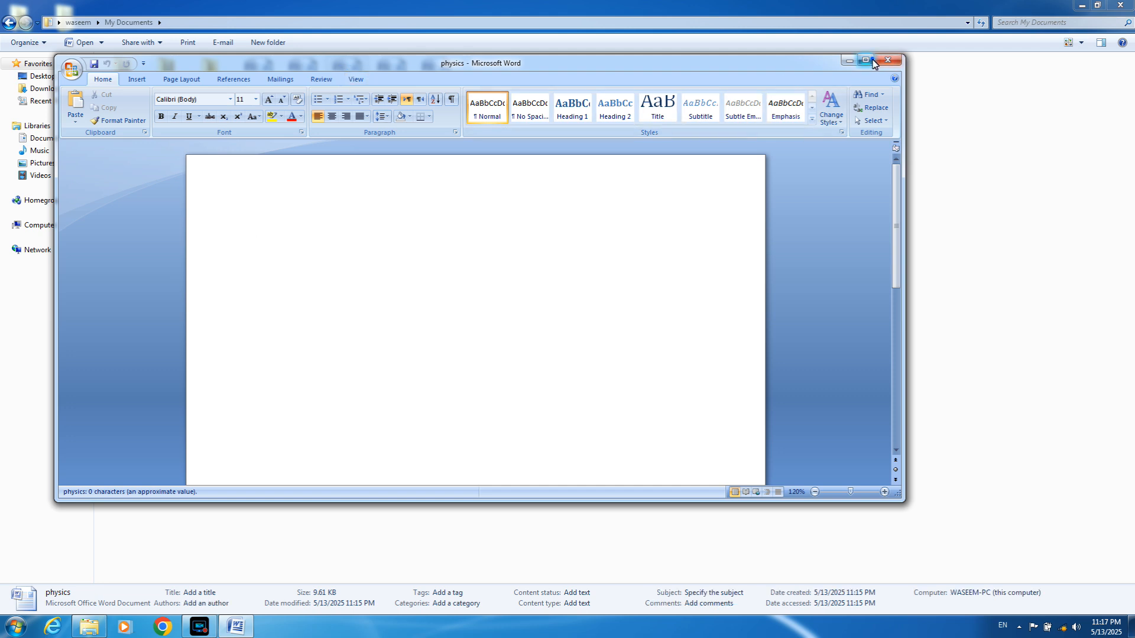
left_click(866, 60)
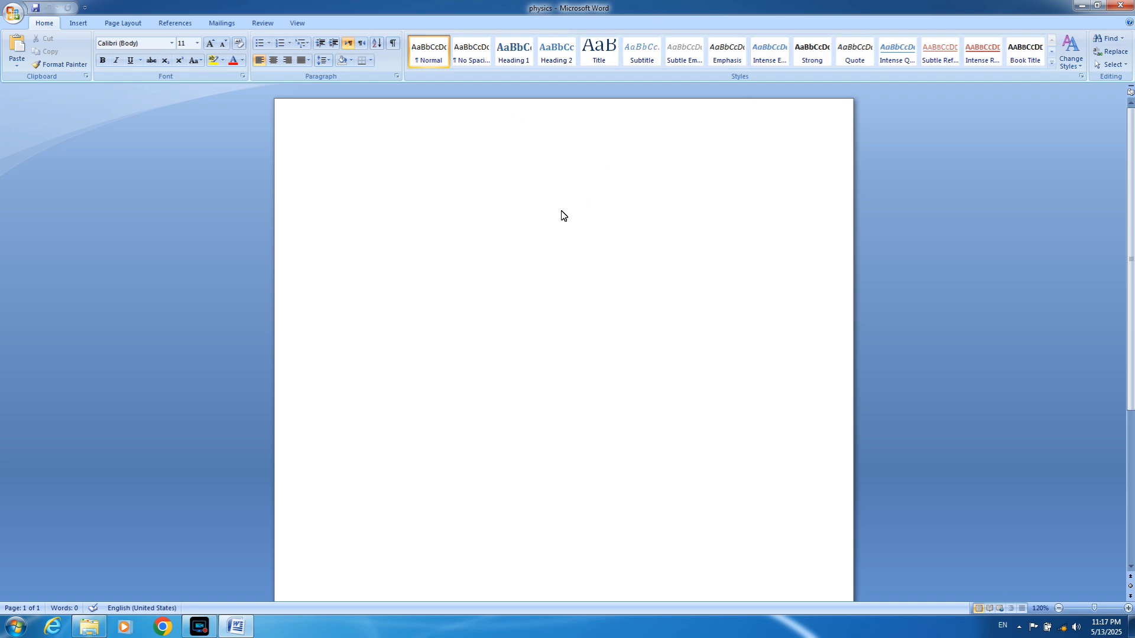
Minimize the Word and folder windows, and launch Microsoft Excel with a blank workbook, leaving it minimized.
left_click(1121, 6)
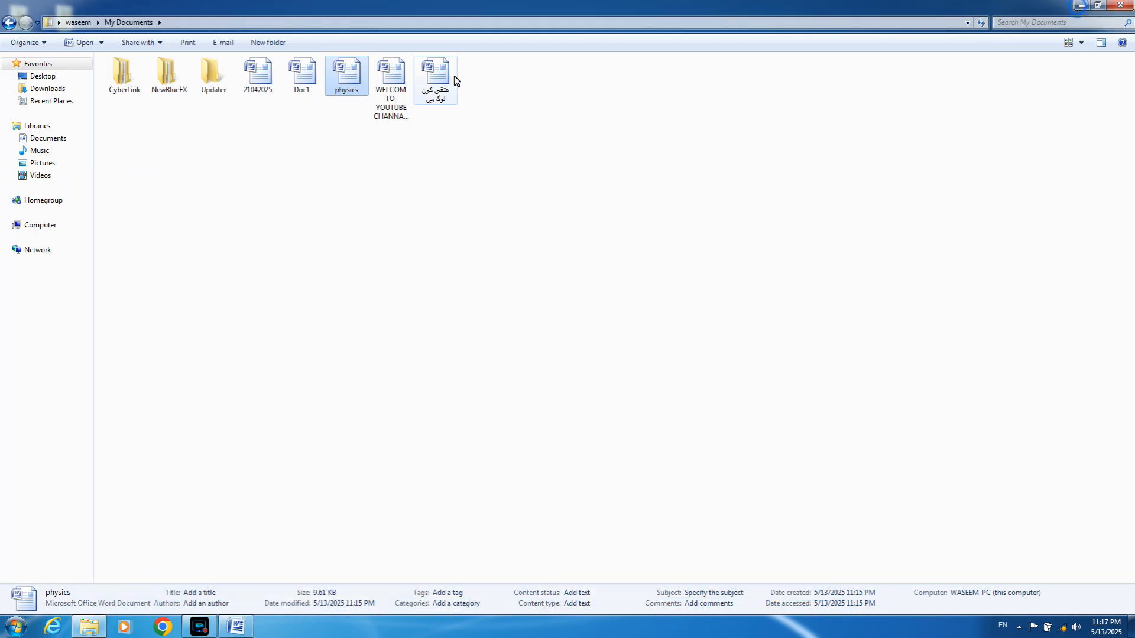
left_click(1082, 6)
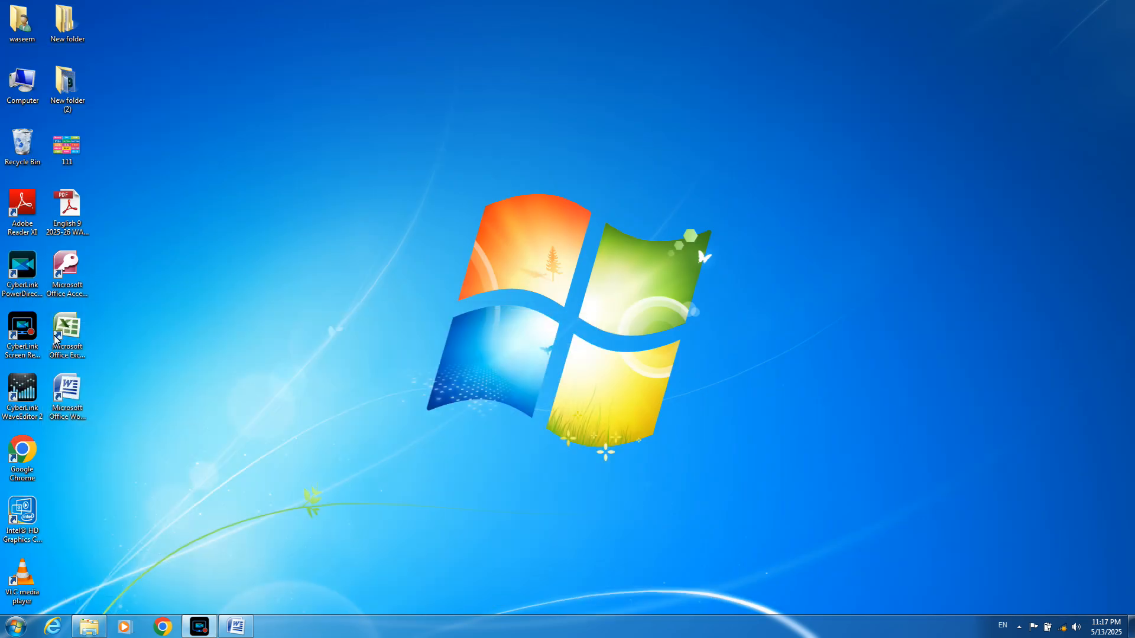
right_click(74, 327)
left_click(107, 341)
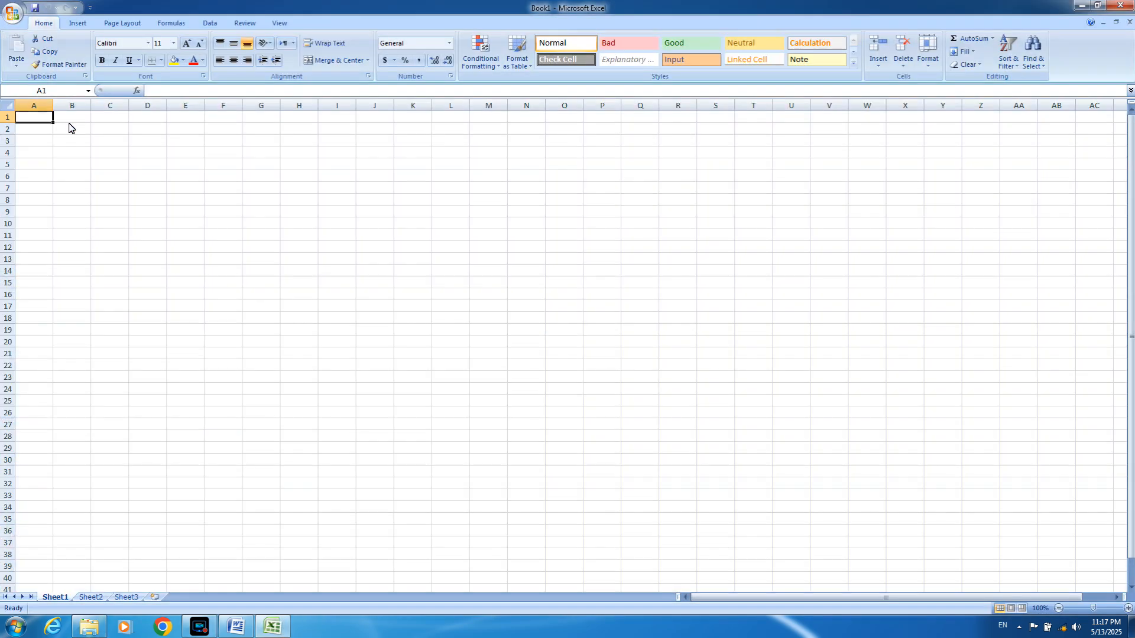
left_click(1074, 7)
Launch Microsoft Access to view its start page, and close it.
right_click(76, 262)
left_click(95, 268)
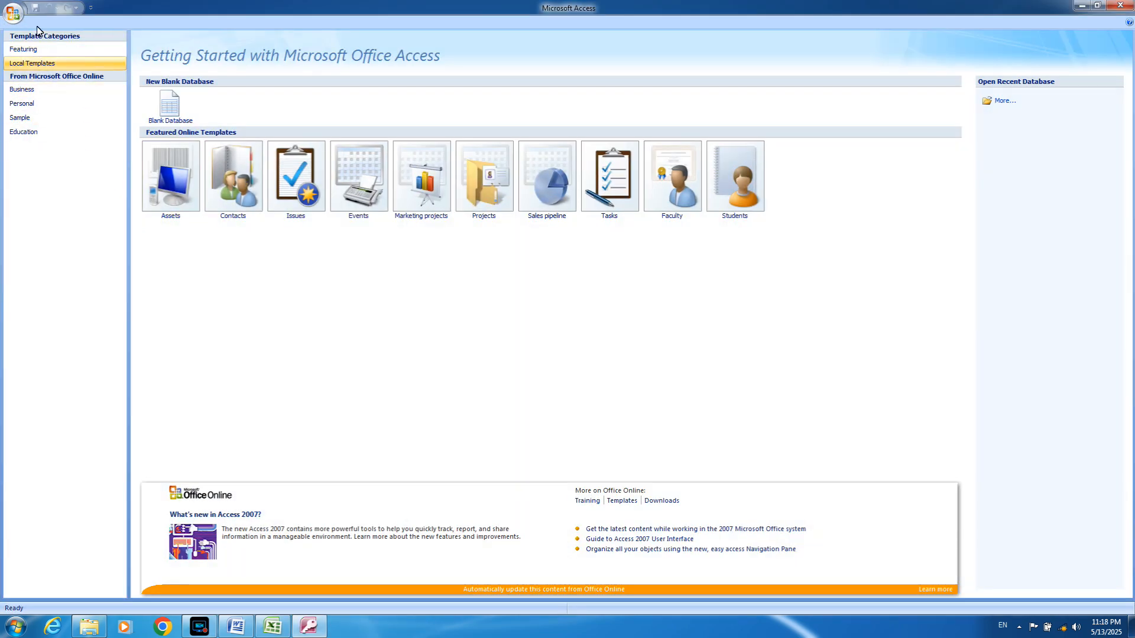
left_click(1120, 6)
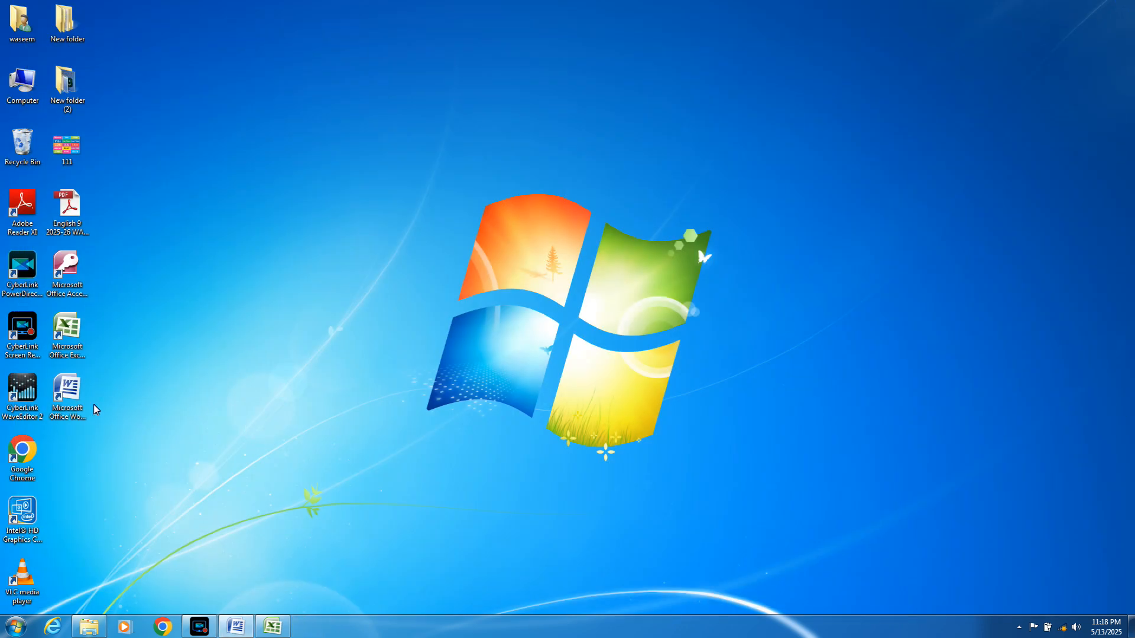
Switch back to the physics document in Word and examine the file commands, including the formats for saving a copy.
left_click(236, 626)
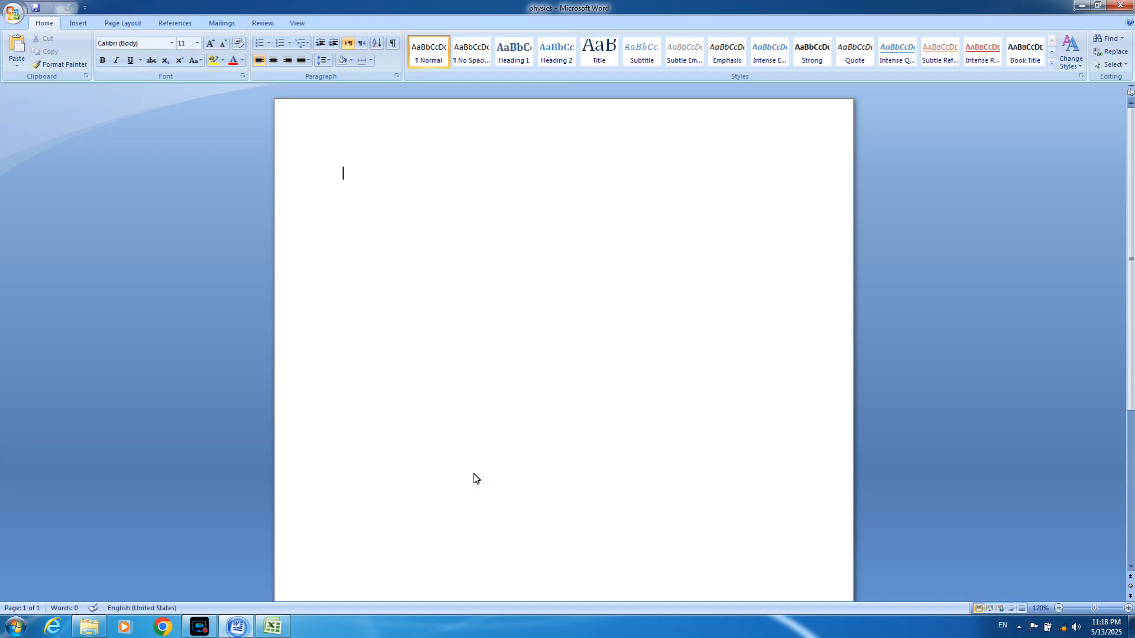
left_click(12, 18)
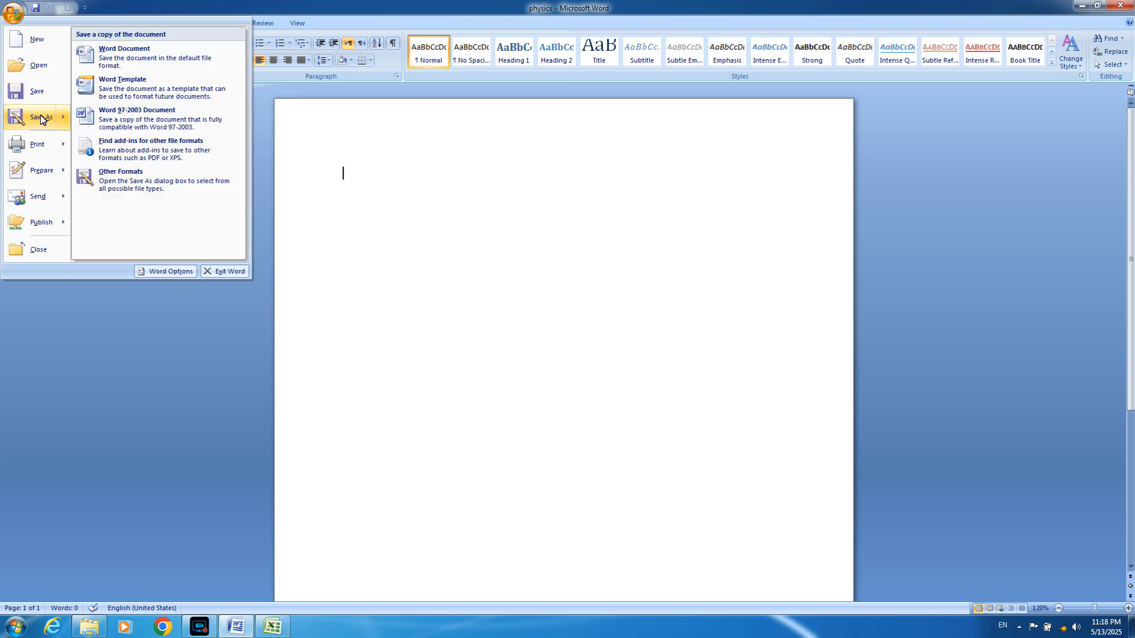
mouse_move(40, 136)
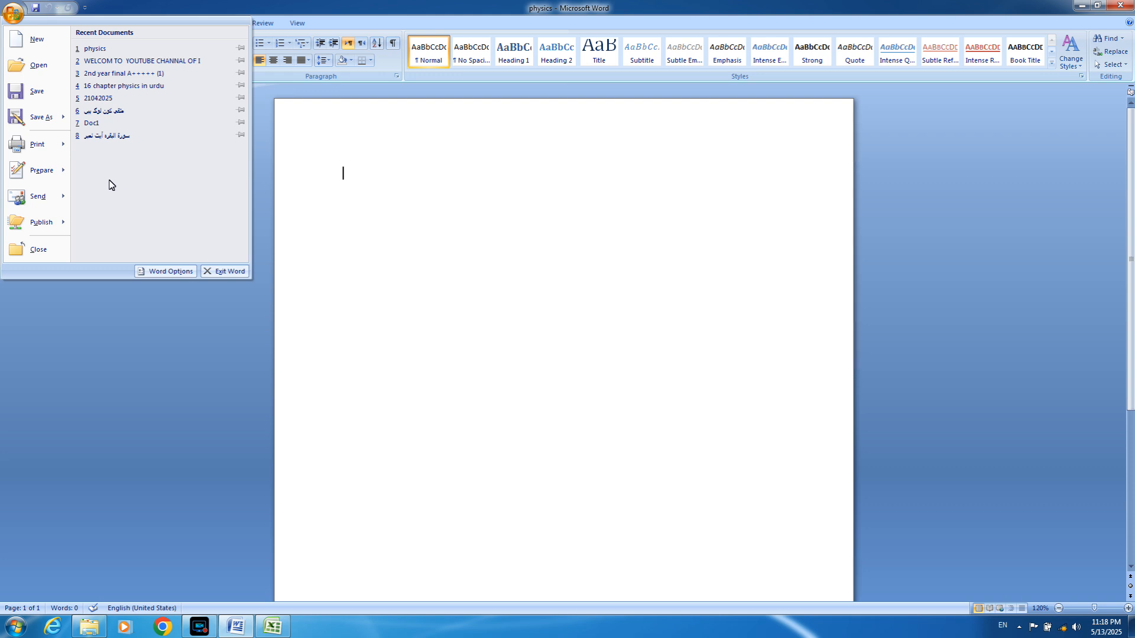
Create a new document from the installed Oriel Resume template.
left_click(41, 44)
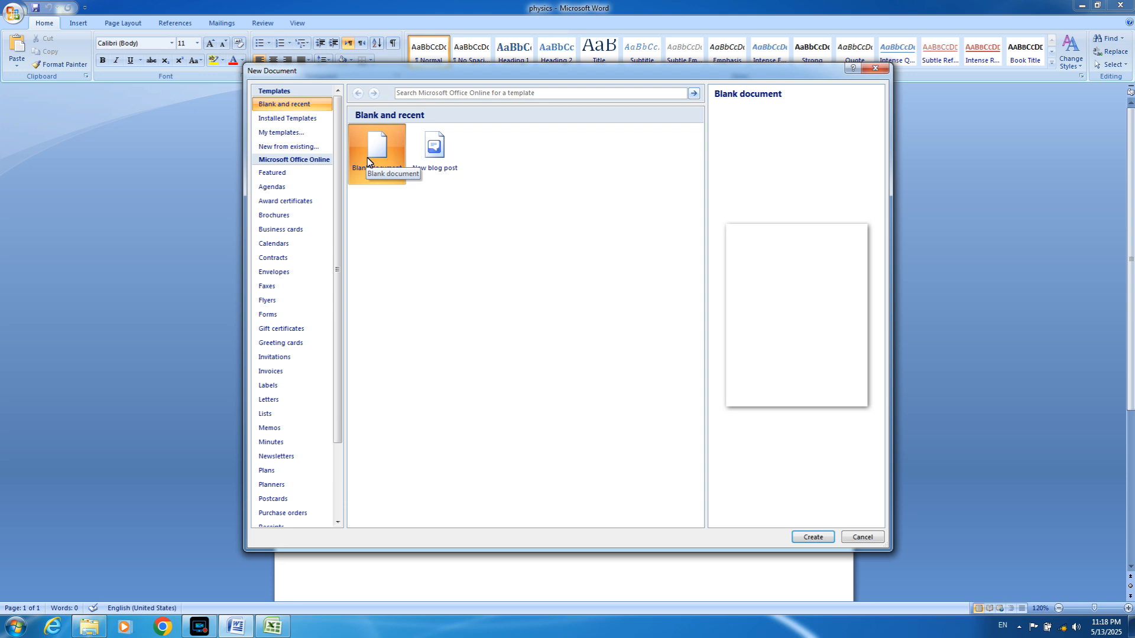
left_click(310, 124)
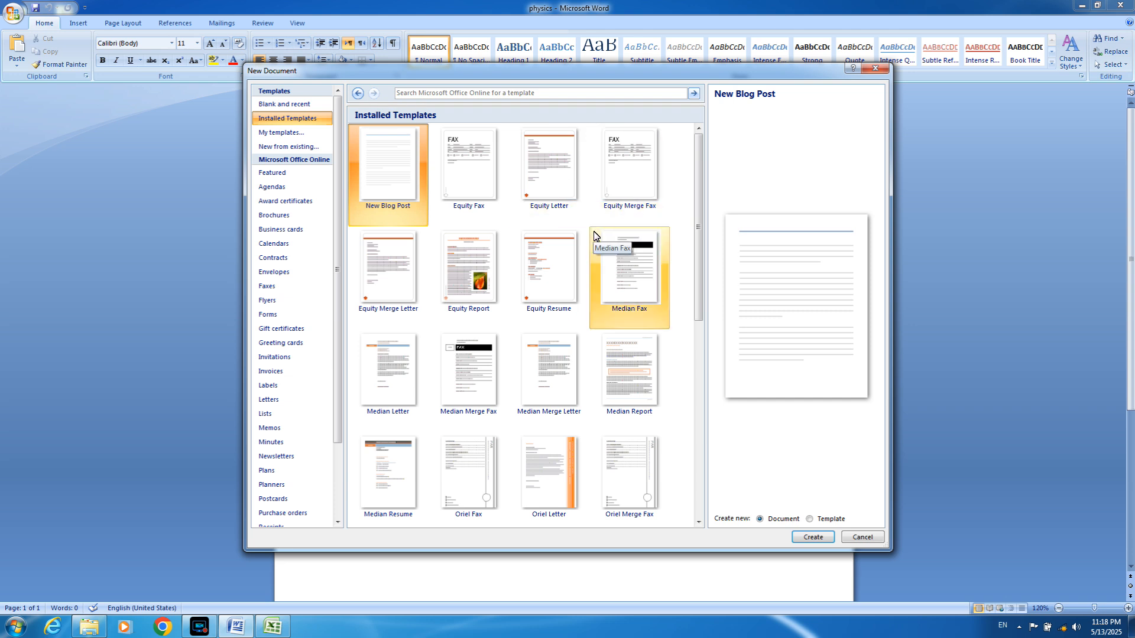
left_click_drag(701, 255, 703, 365)
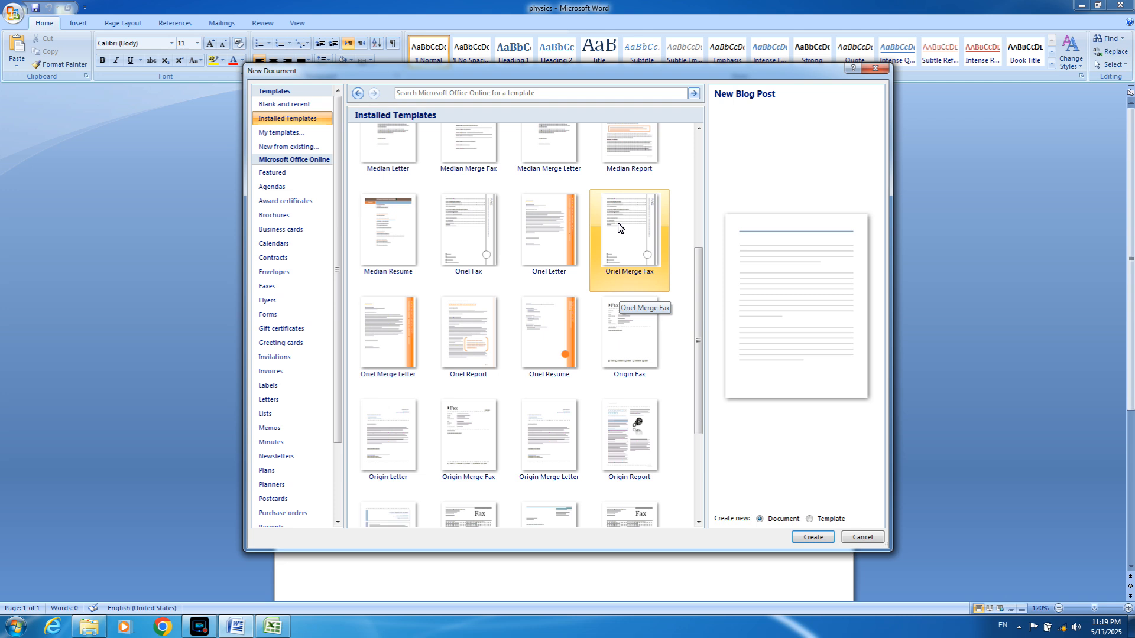
left_click(547, 338)
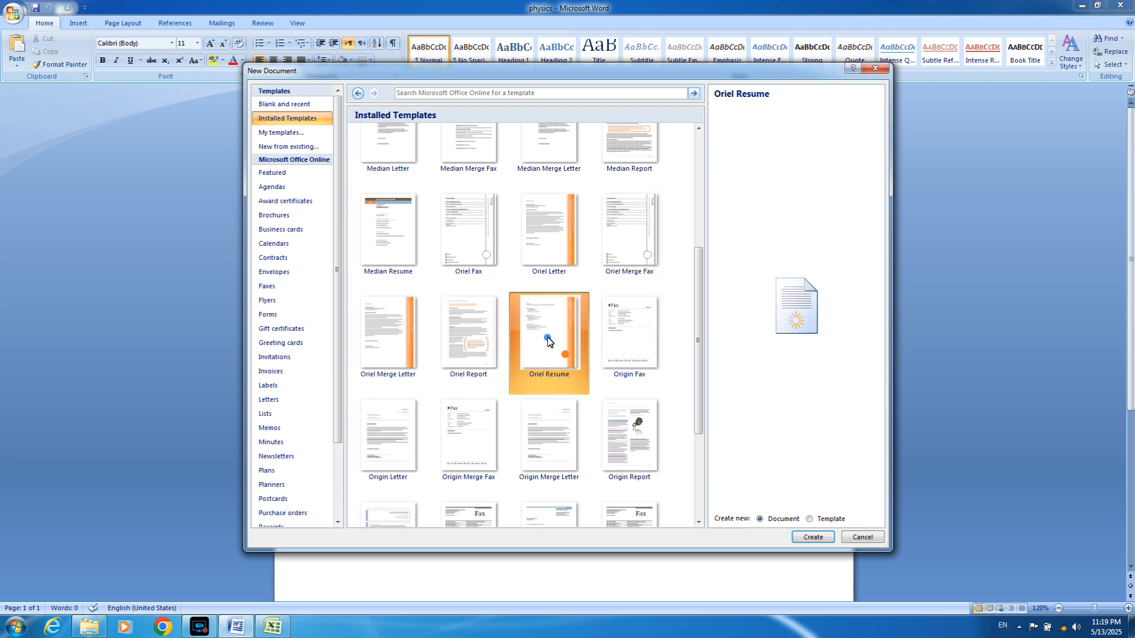
left_click(812, 537)
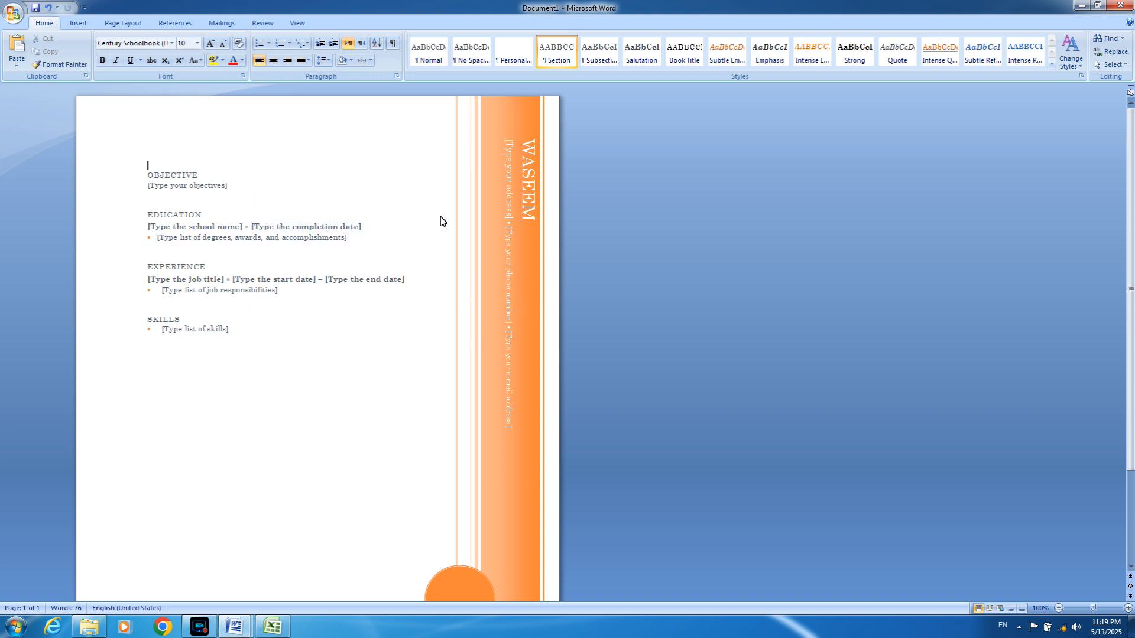
Look through the resume document and close it without saving the changes.
scroll(438, 458, "down", 3)
scroll(427, 449, "up", 3)
left_click(1120, 6)
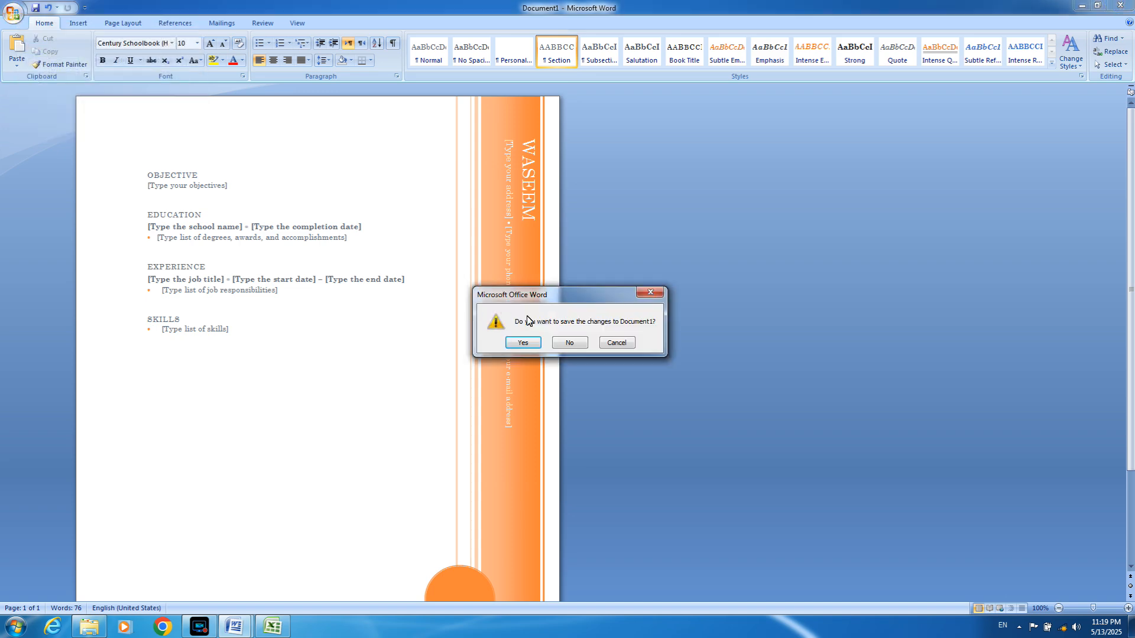
left_click(568, 342)
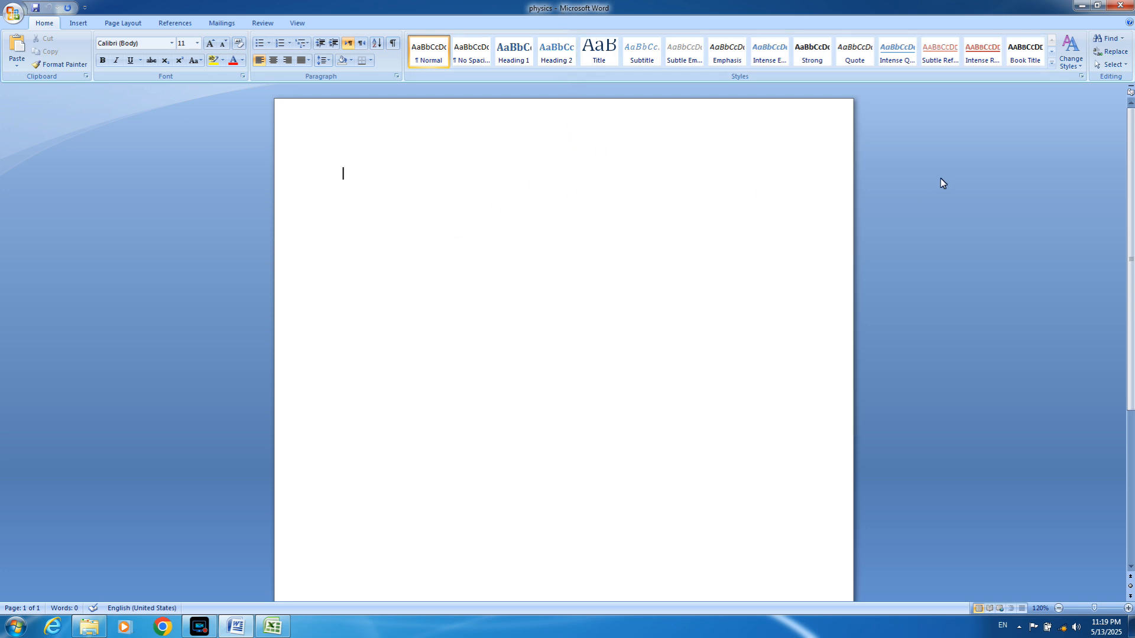
Open the Urdu-titled document from the Documents library to view it, and close it again.
left_click(13, 12)
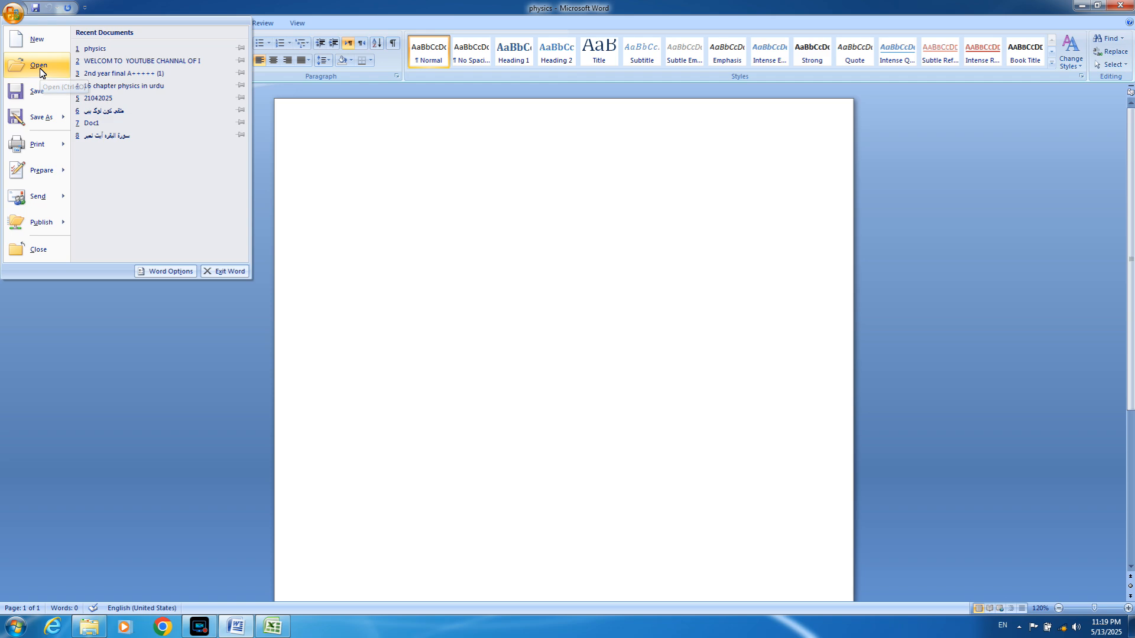
left_click(39, 71)
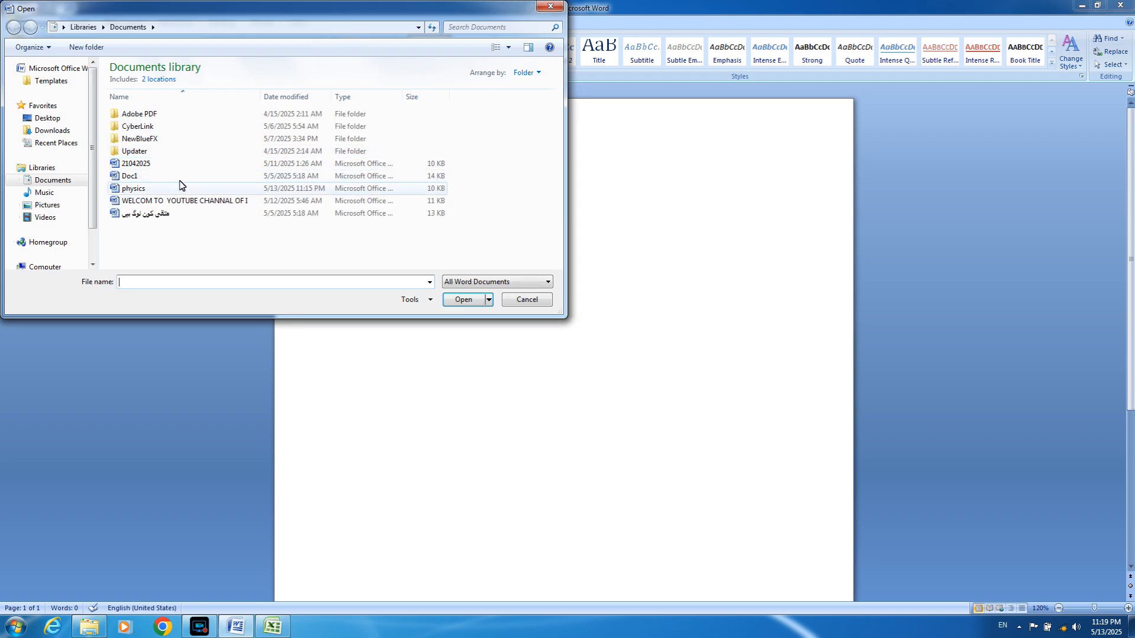
double_click(154, 216)
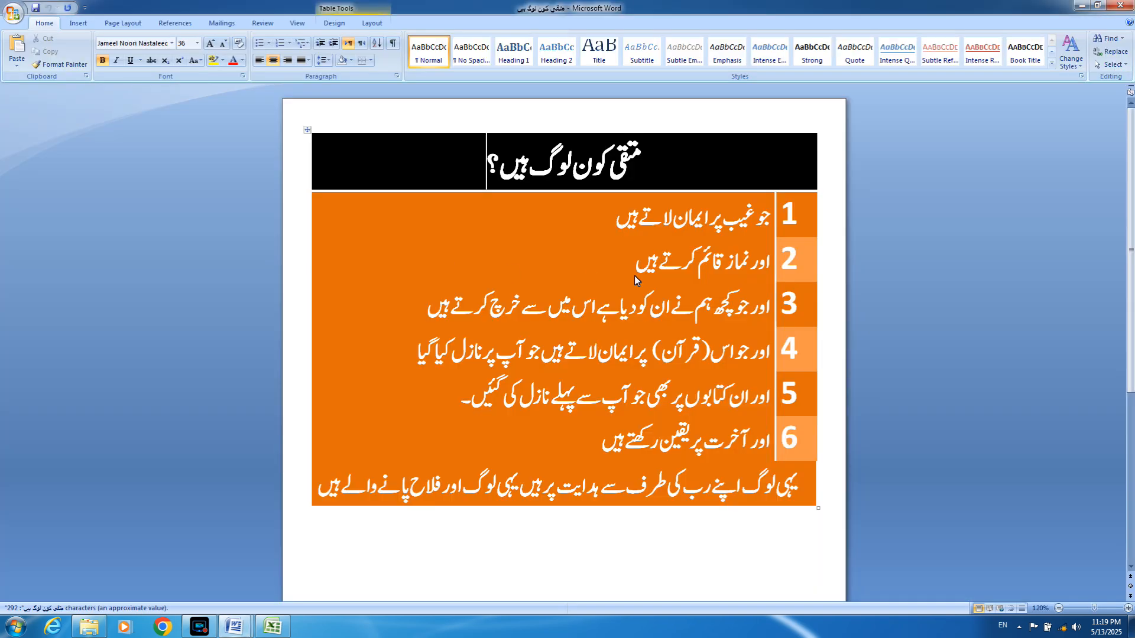
left_click(1130, 5)
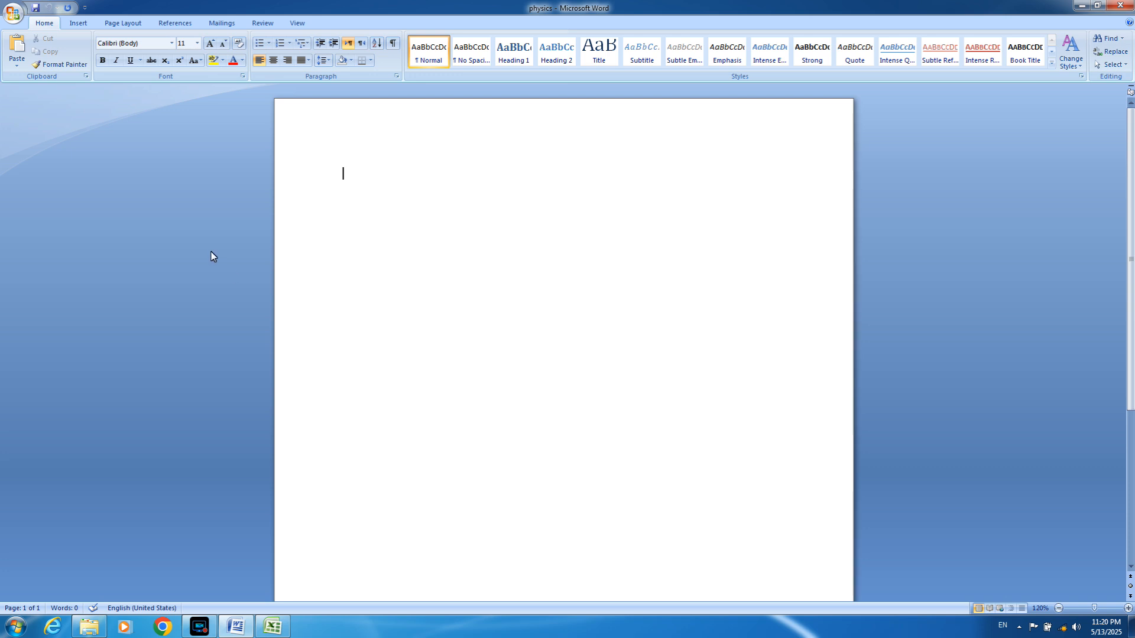
Examine the Save, Save As and Print file commands, and dismiss the Windows color scheme prompt.
left_click(13, 17)
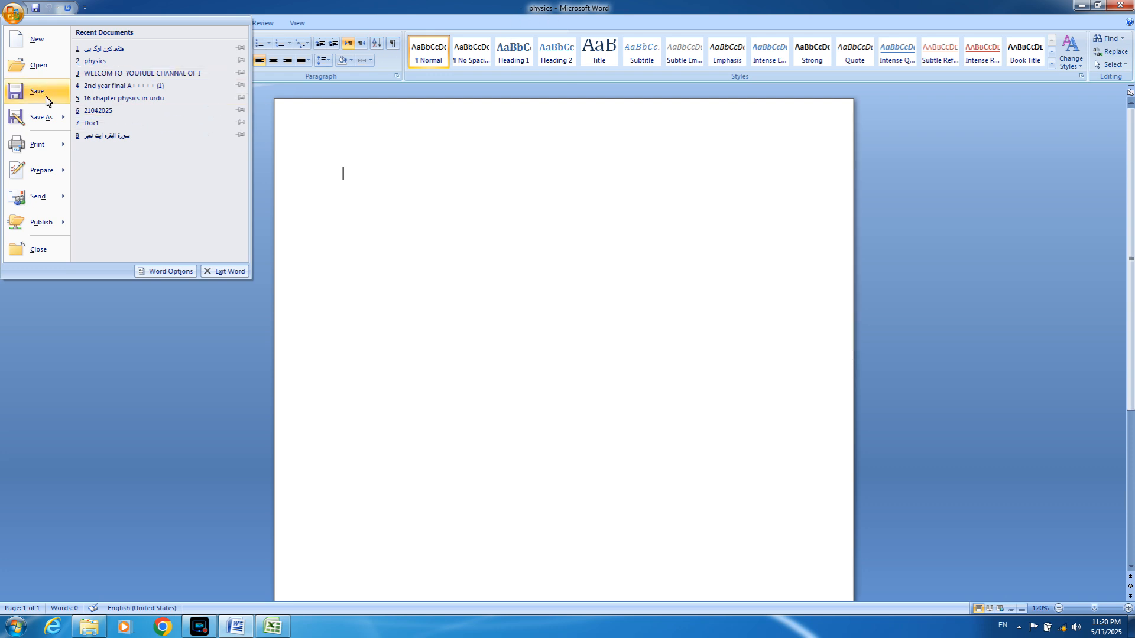
mouse_move(51, 122)
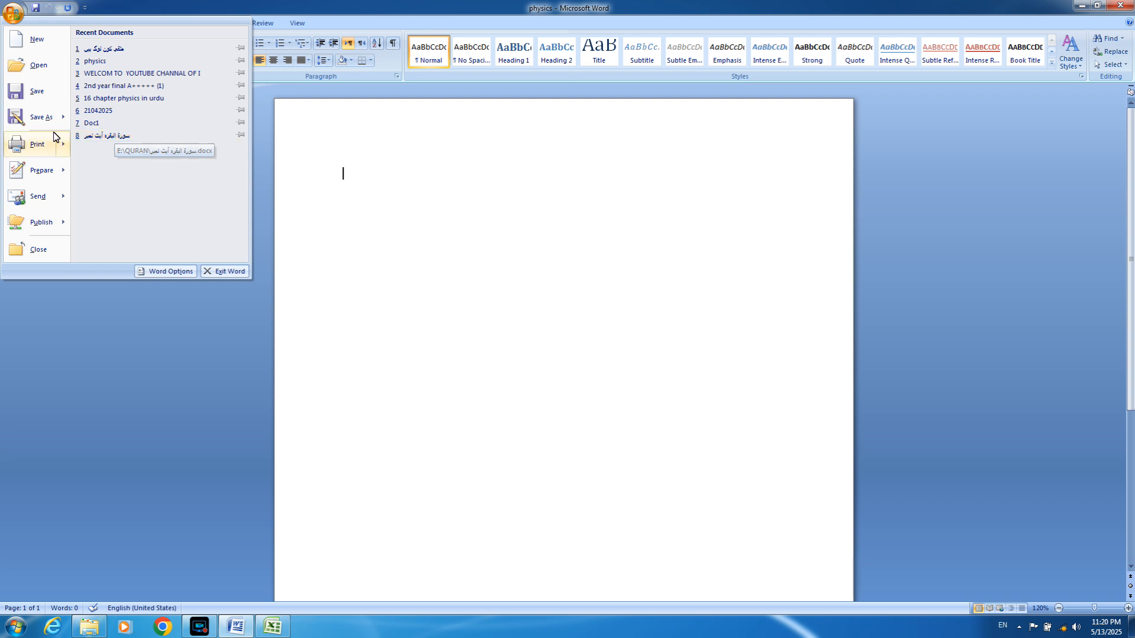
mouse_move(3, 117)
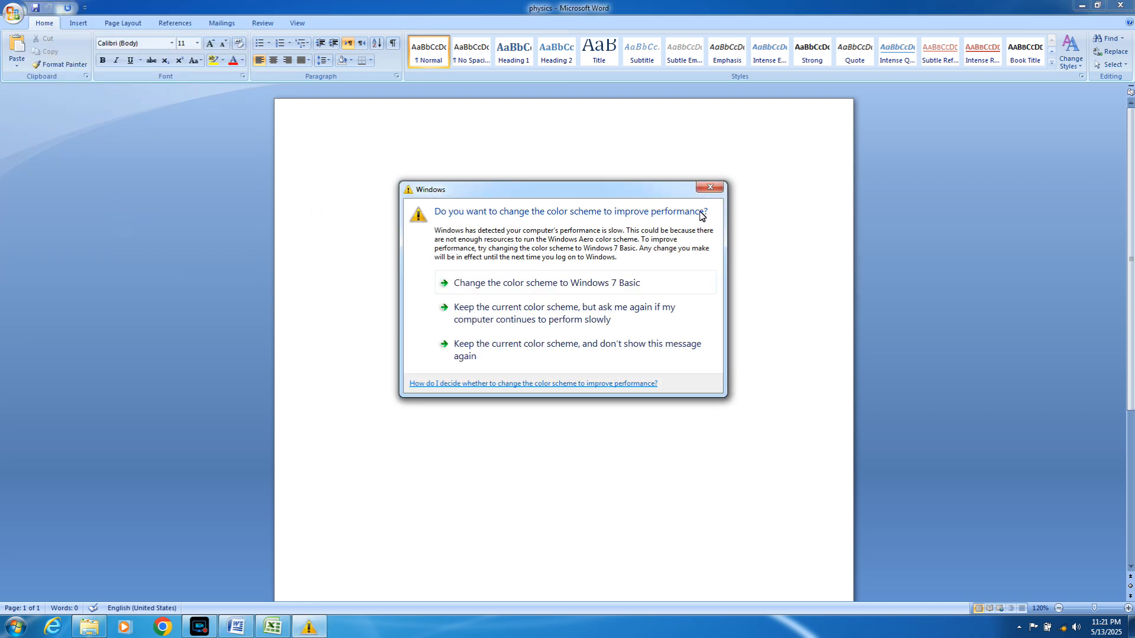
left_click(704, 193)
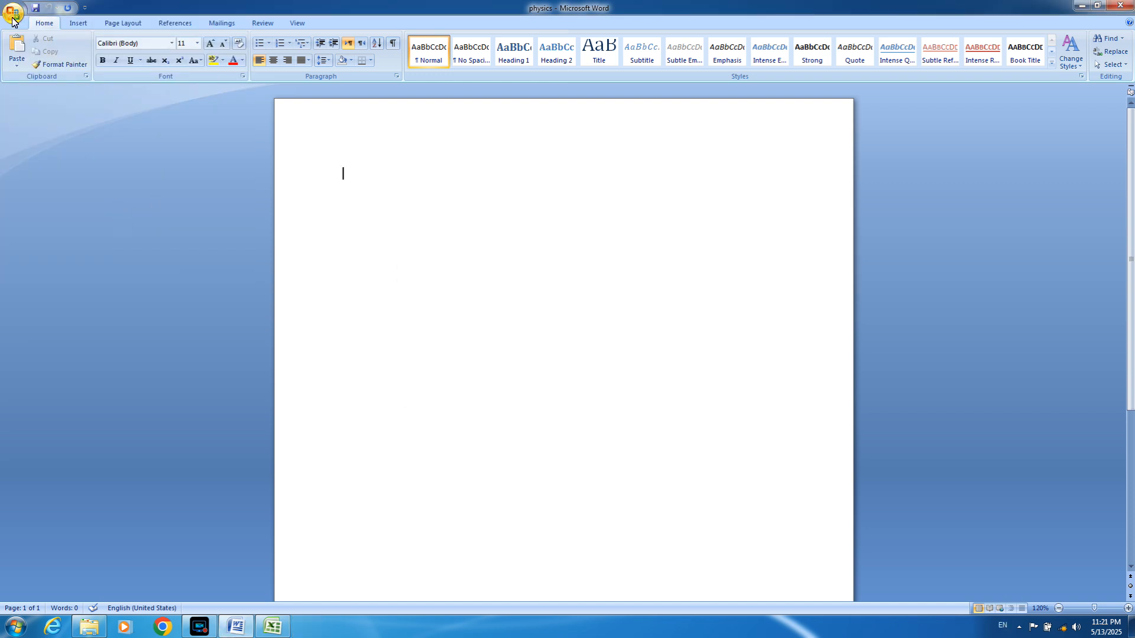
Examine the formats for saving a copy, and keep the current Windows color scheme without showing the message again.
left_click(13, 16)
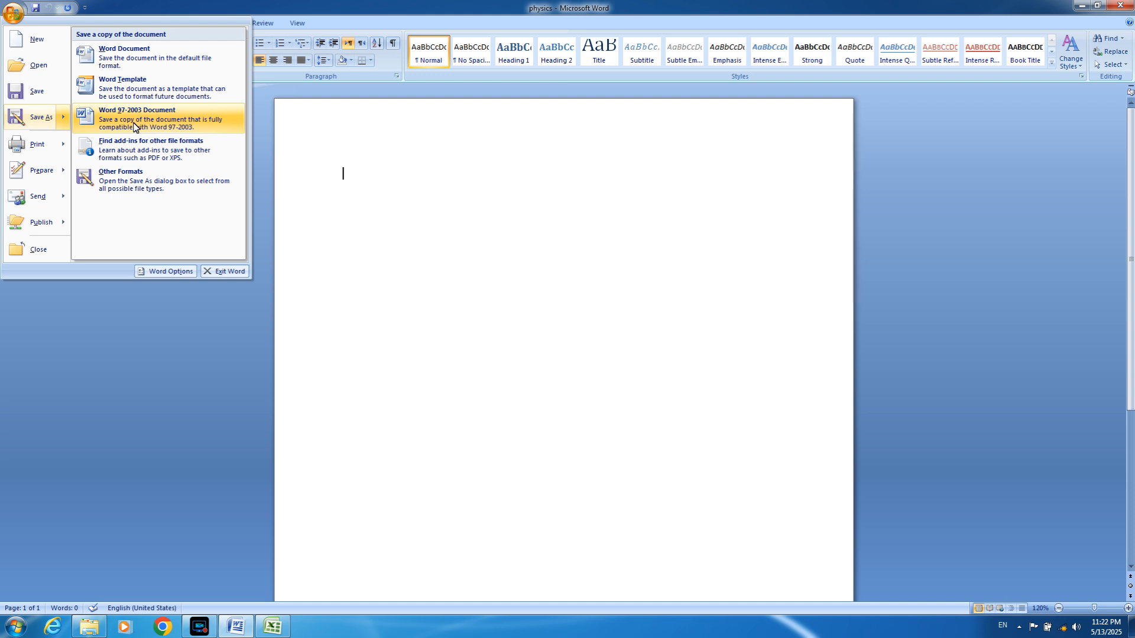
mouse_move(63, 148)
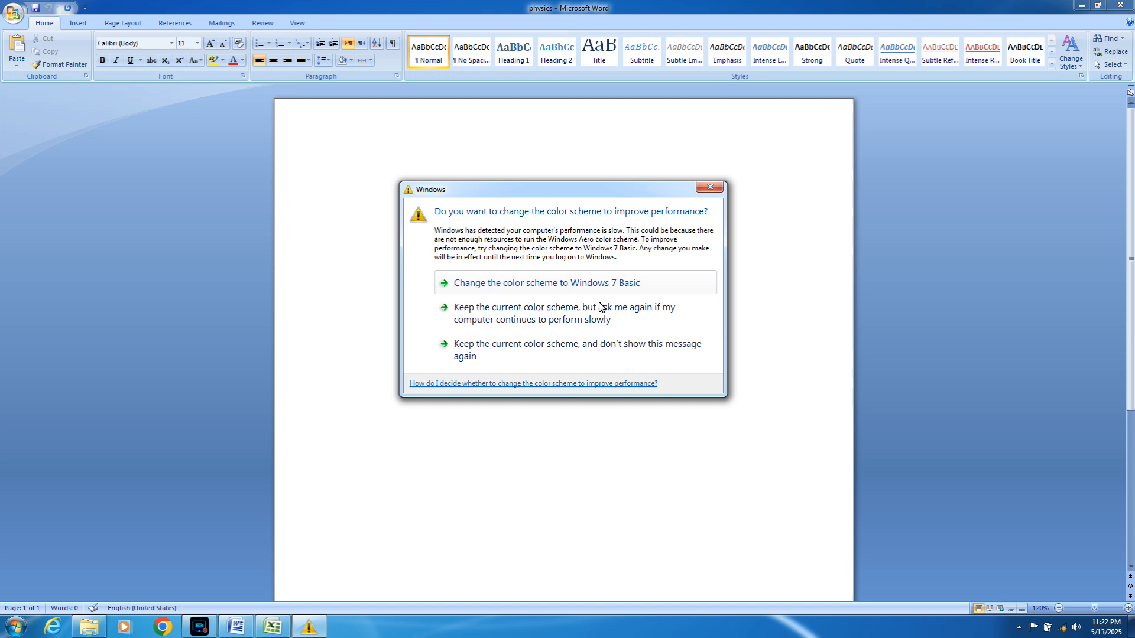
left_click(577, 341)
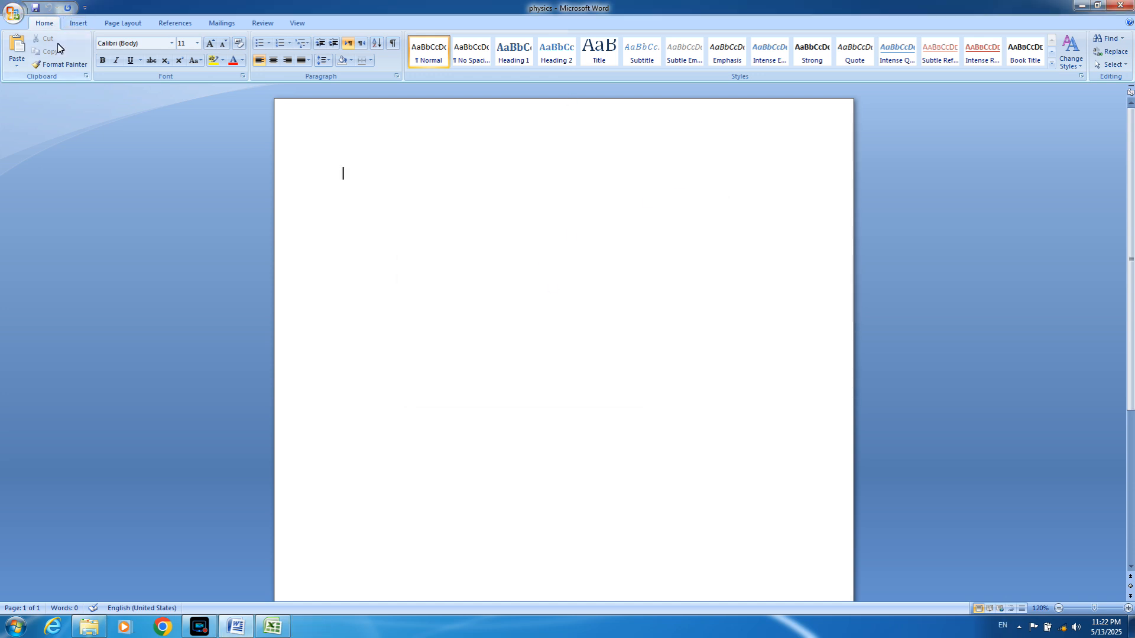
Open the print settings for the physics document and check which printers are available.
left_click(10, 14)
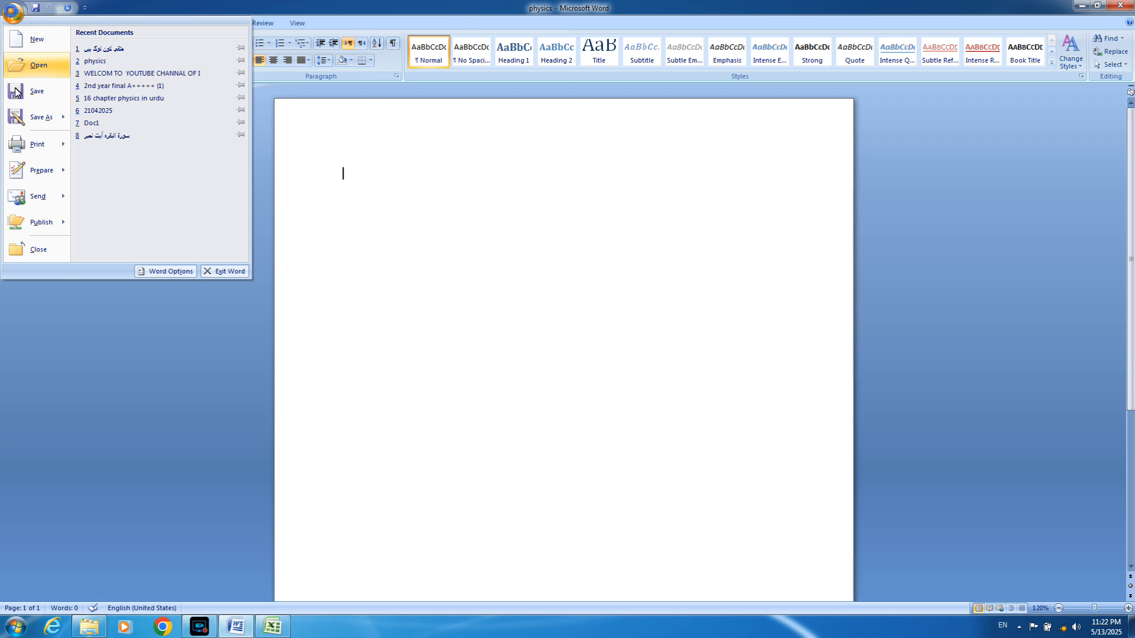
left_click(23, 146)
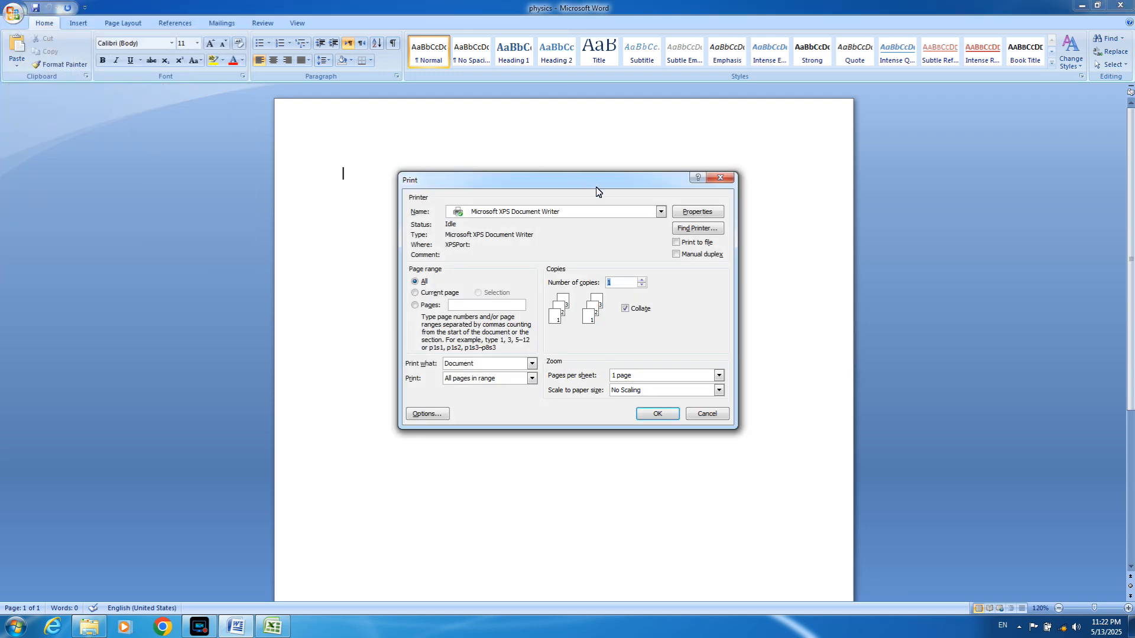
left_click(661, 214)
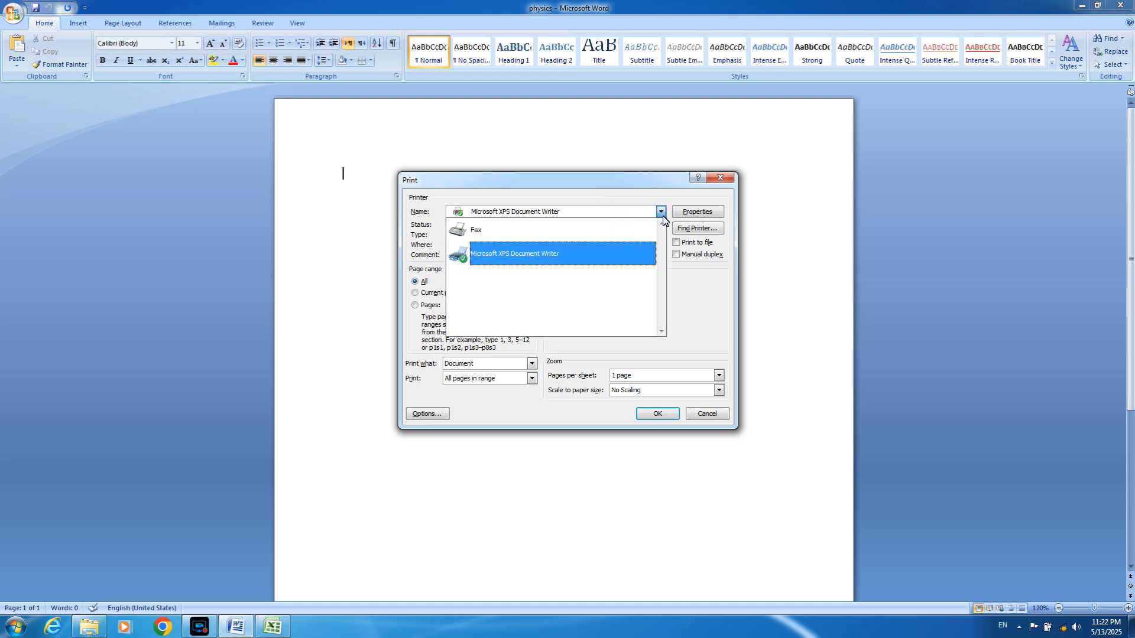
left_click(661, 213)
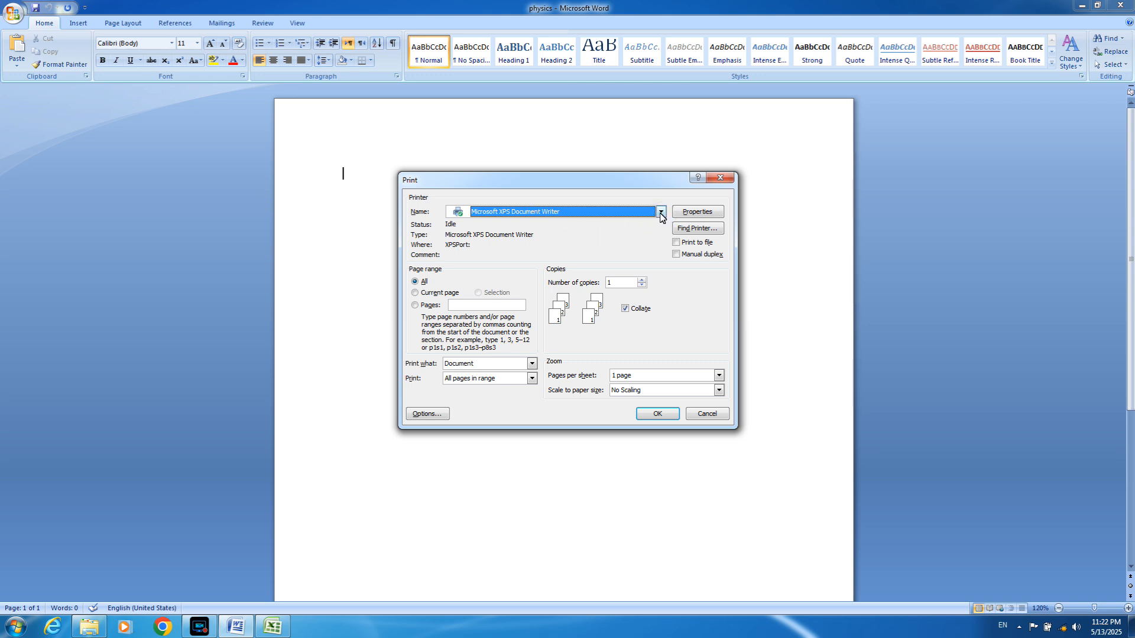
left_click(661, 212)
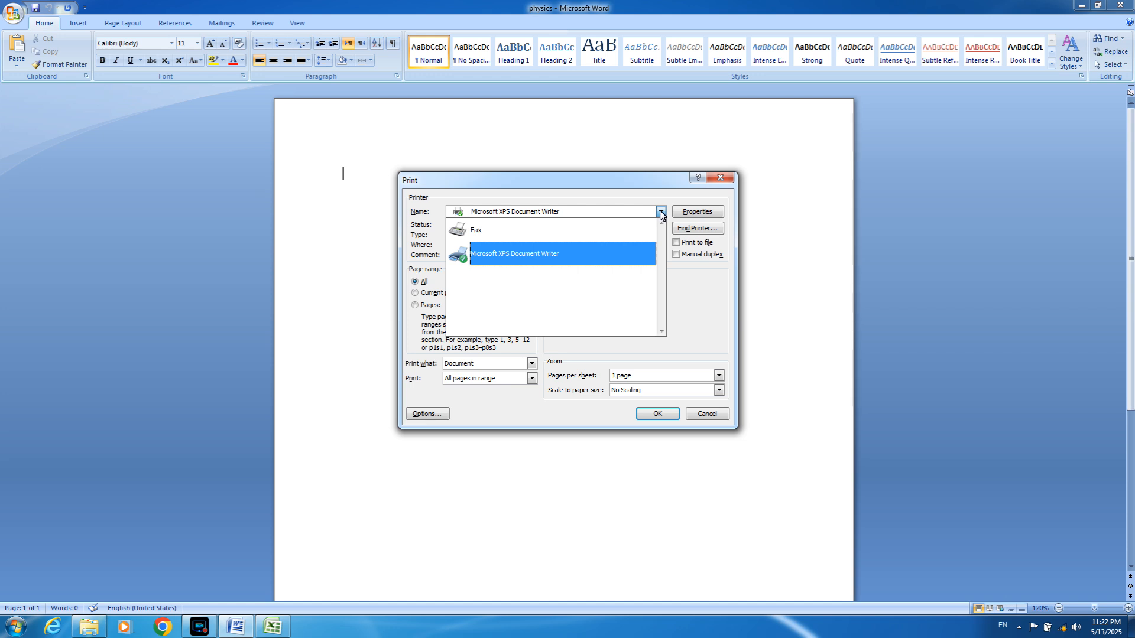
left_click(661, 213)
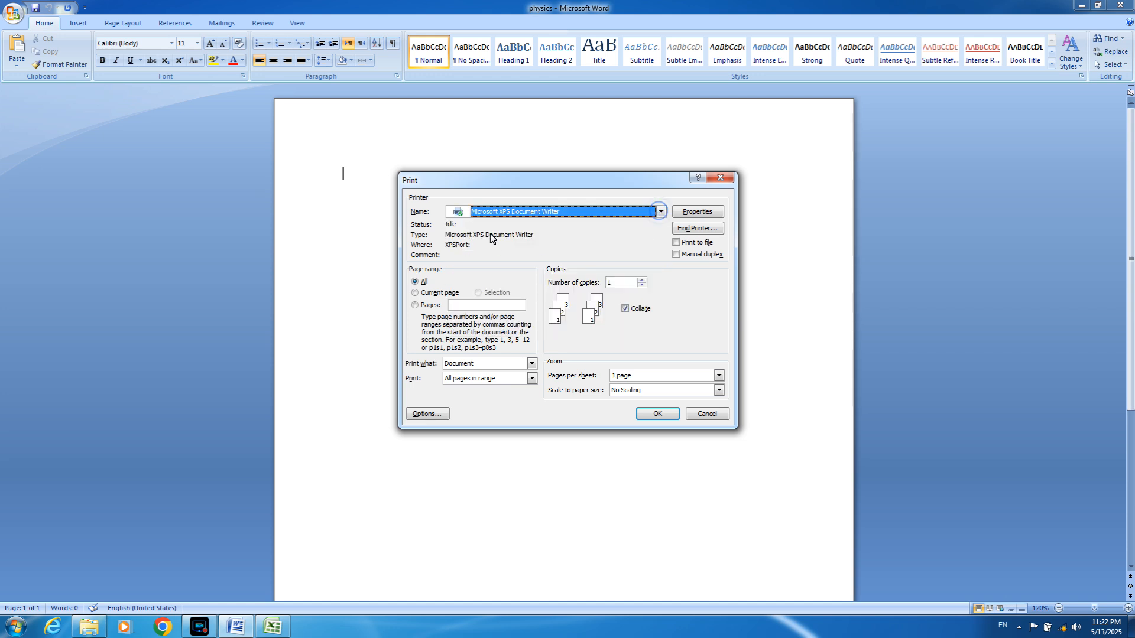
Set the page range for printing to pages 75,117,120-180,380.
left_click(441, 293)
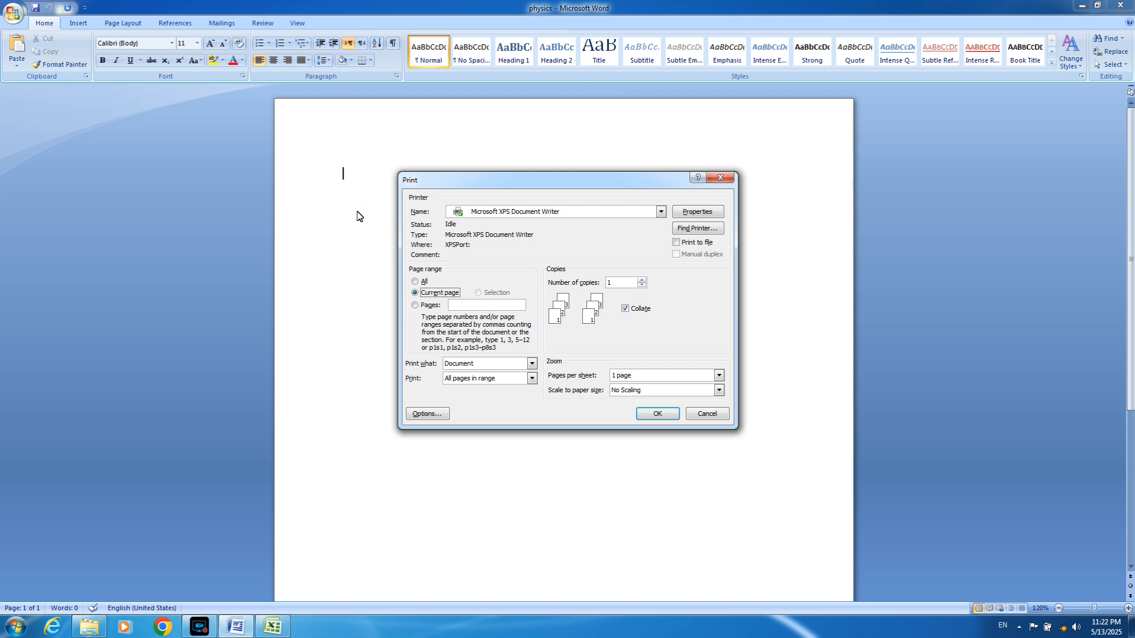
left_click(435, 307)
key("BackSpace")
type("75")
type(",117,")
type("120")
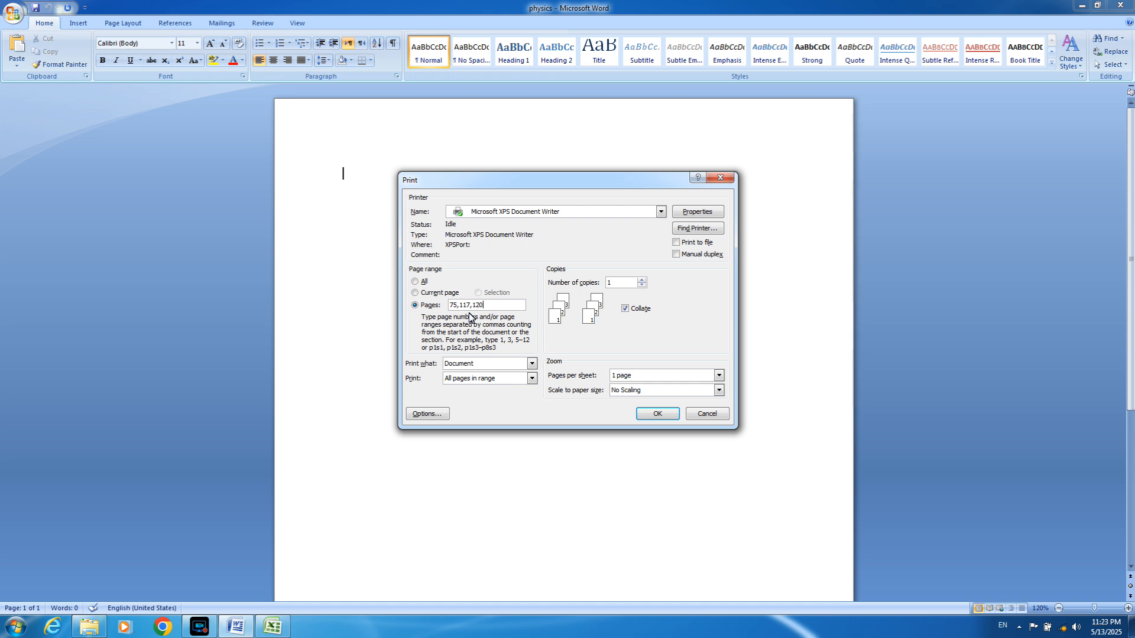
type("-180")
type("38")
type("0")
Set the number of printed copies to 6.
left_click(642, 280)
left_click(642, 281)
left_click(642, 281)
left_click(643, 281)
left_click(643, 282)
left_click(643, 280)
key("Up")
Scale the printout to A4 paper size, and view the XPS printer's properties without changing them.
left_click(719, 390)
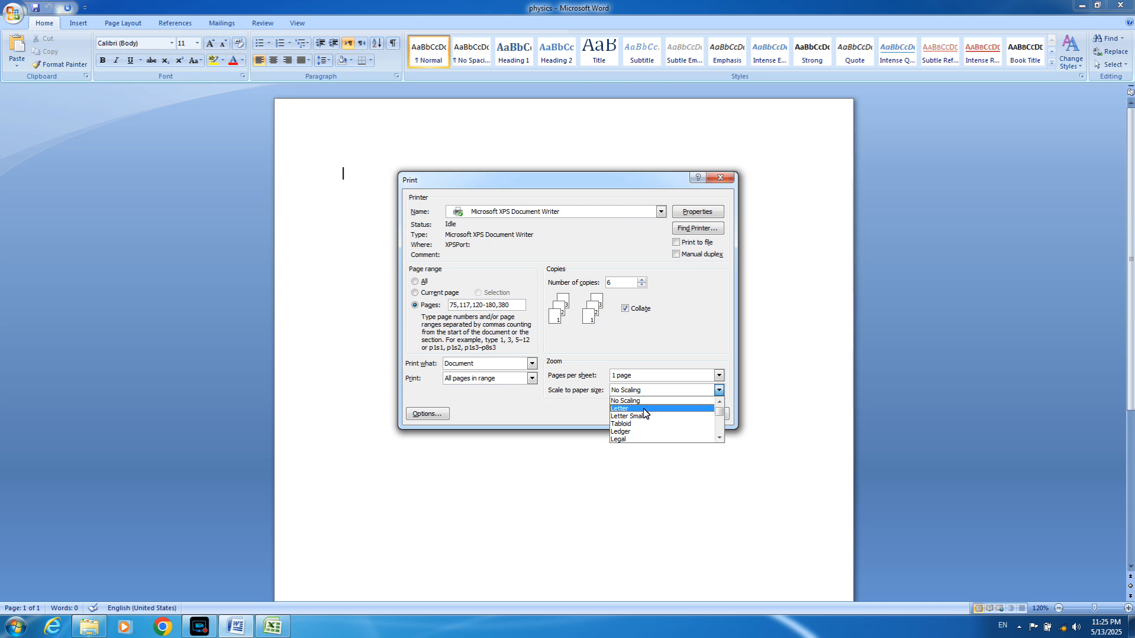
left_click(719, 438)
left_click(719, 438)
left_click(719, 438)
left_click(719, 438)
left_click(720, 438)
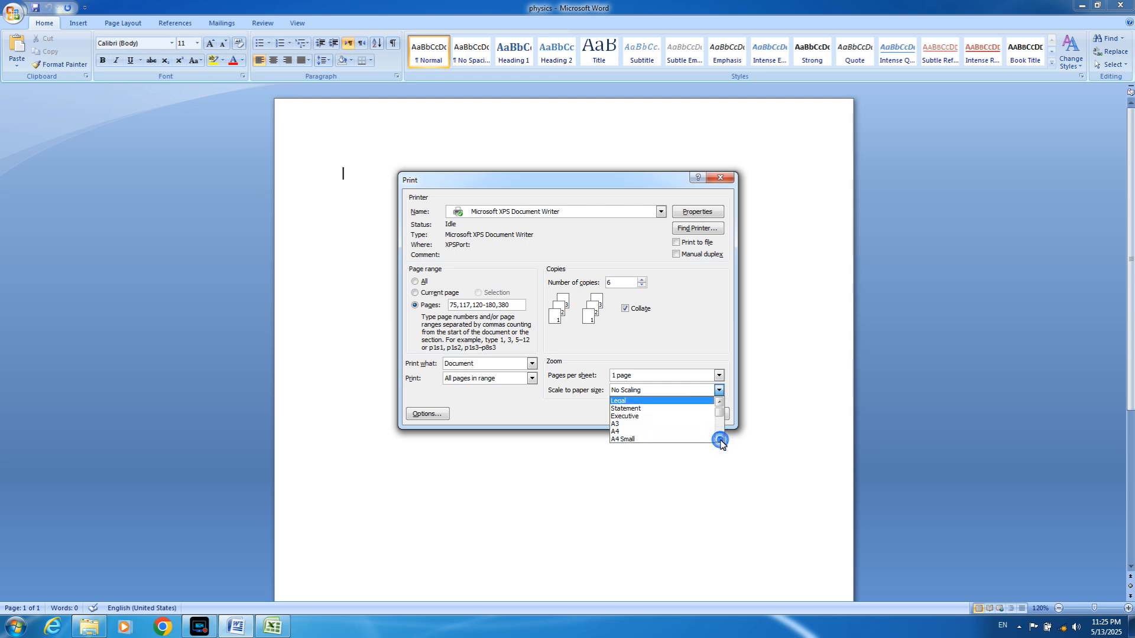
left_click(635, 432)
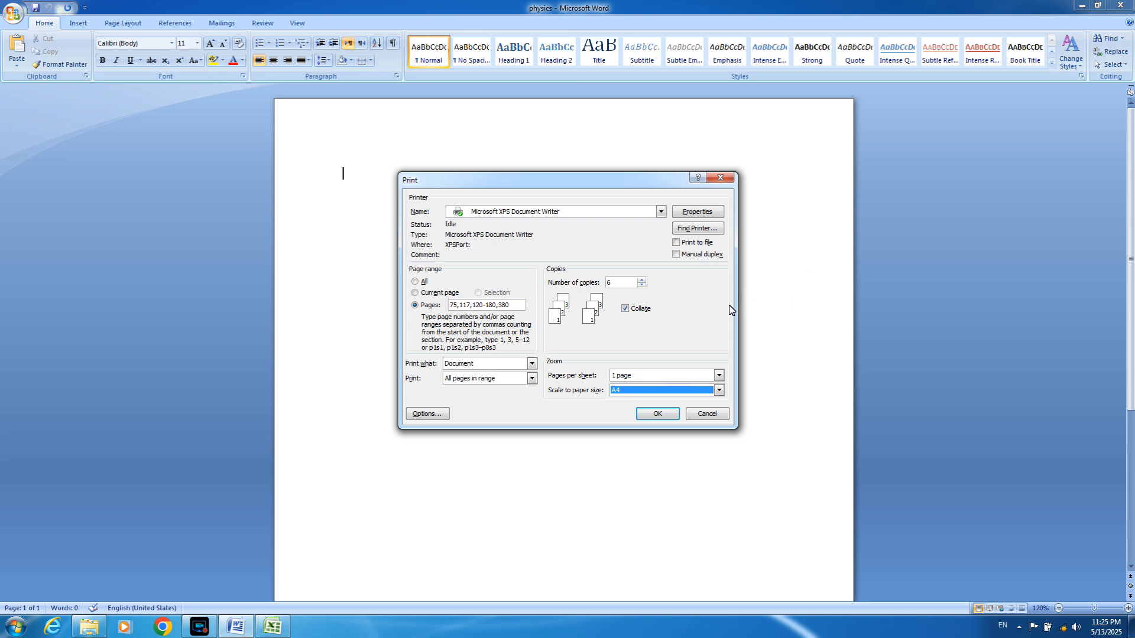
left_click(691, 214)
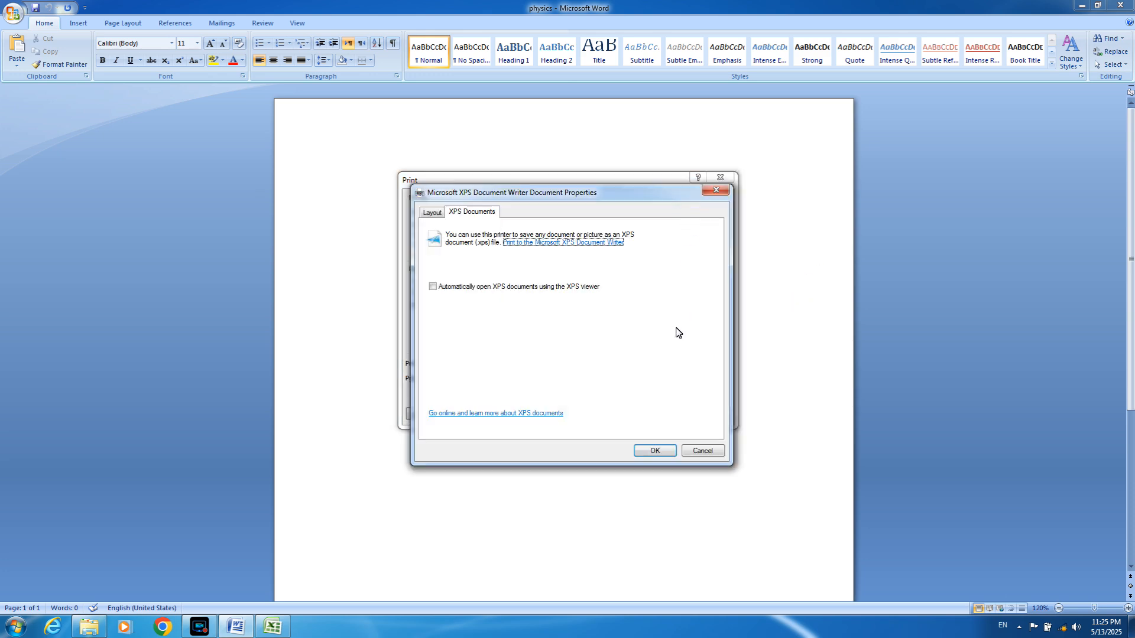
left_click(708, 450)
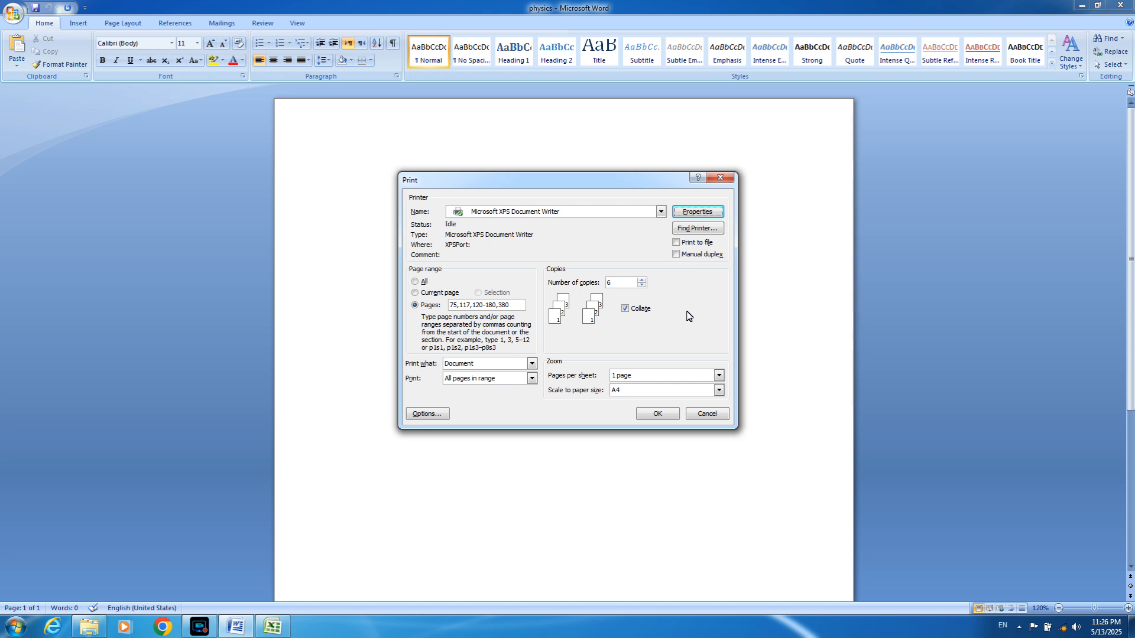
Try to print the document as an XPS file, closing Word and cancelling the file save.
left_click(660, 413)
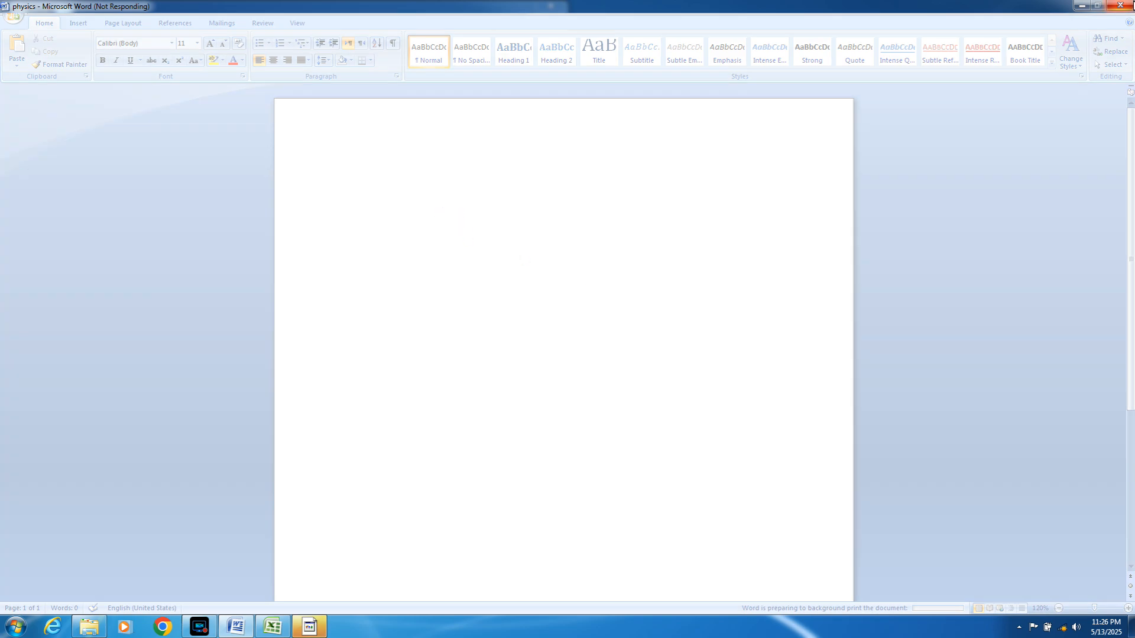
left_click(1120, 6)
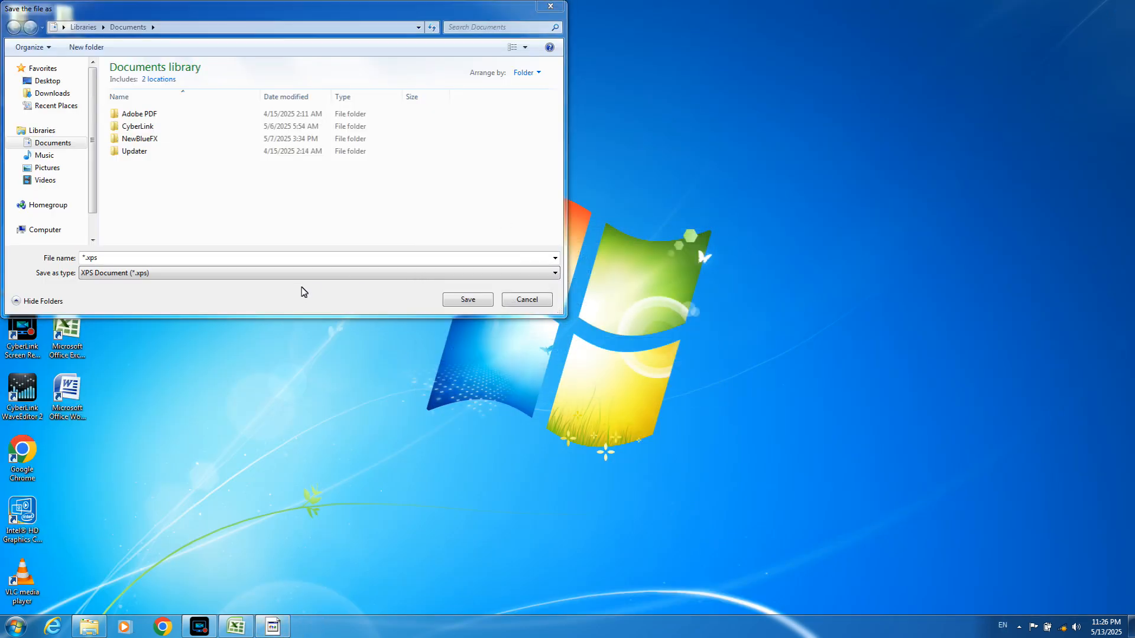
left_click(506, 301)
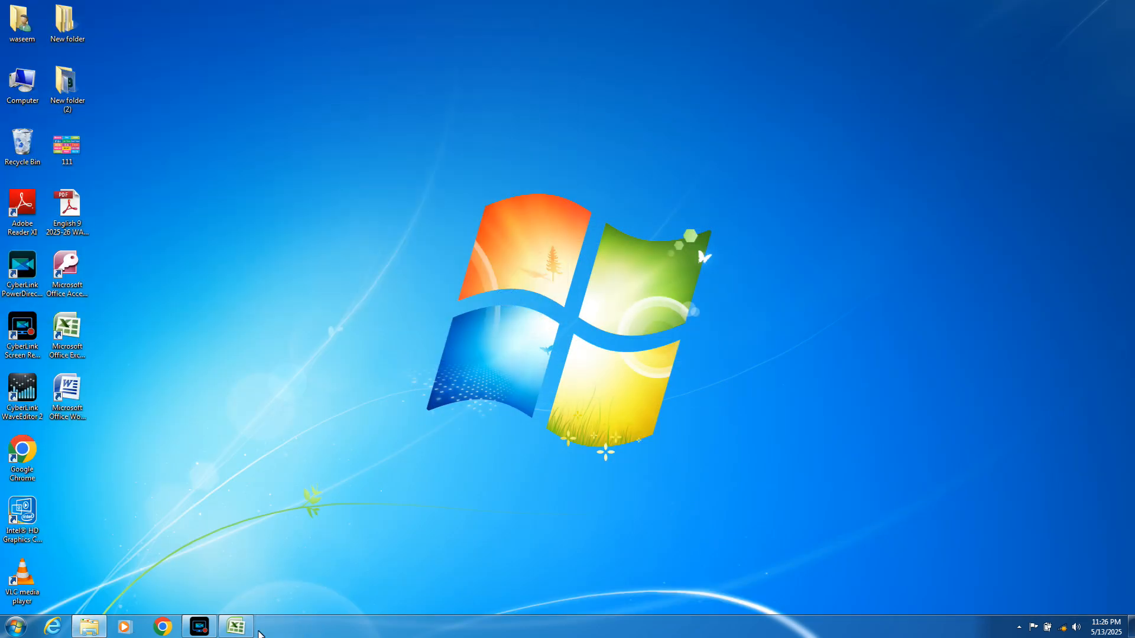
Relaunch Word from the desktop, dismiss the document recovery list and maximize the window.
double_click(72, 391)
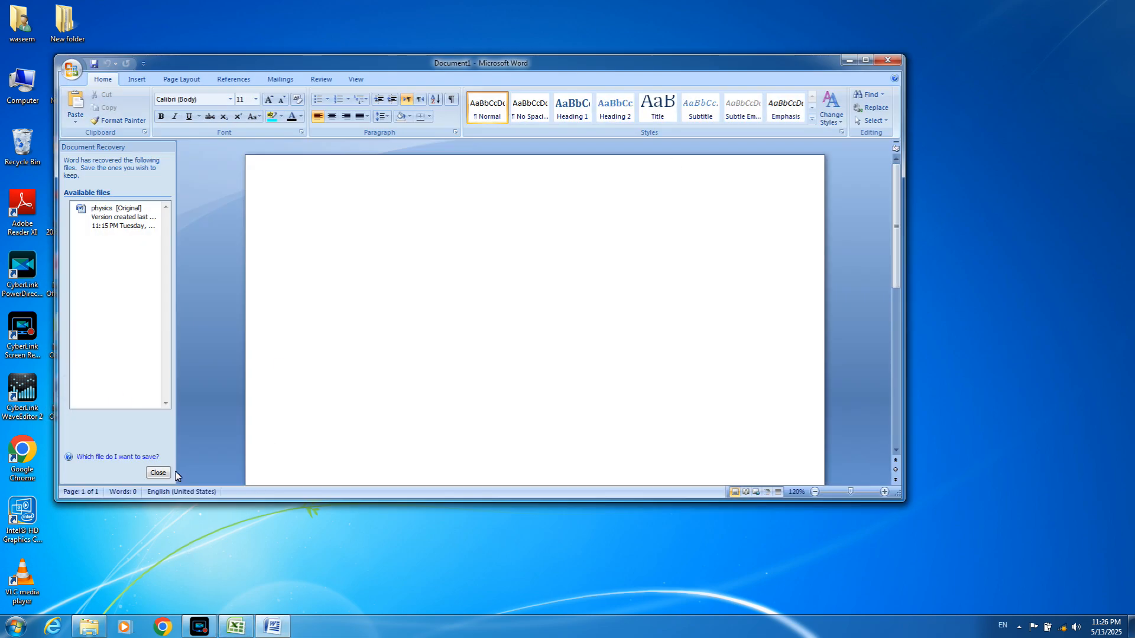
left_click(158, 473)
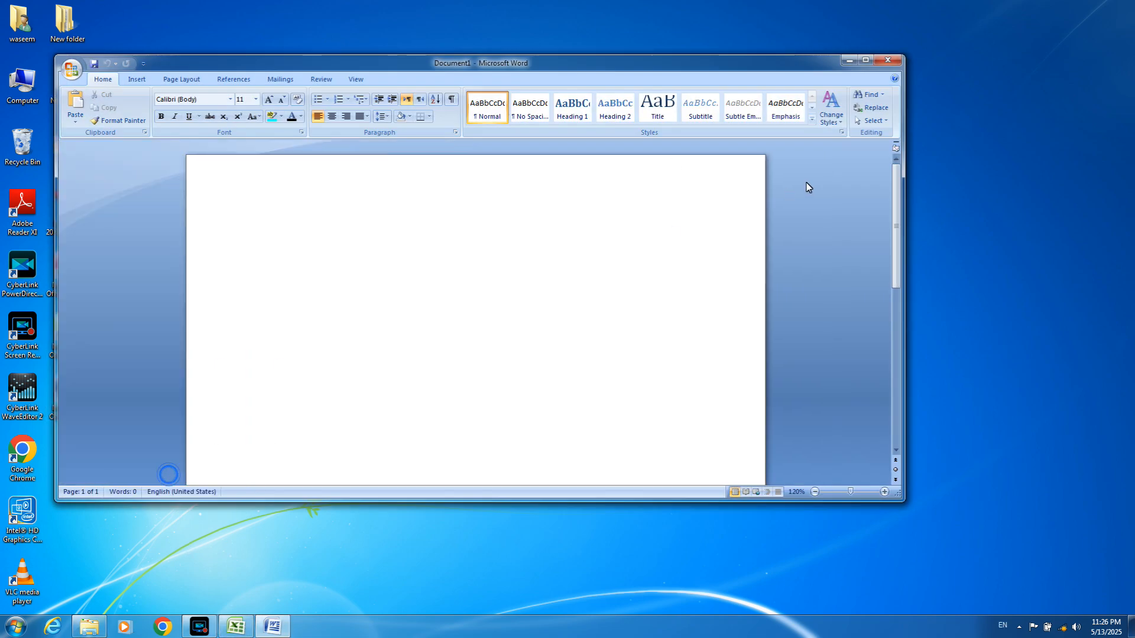
left_click(866, 61)
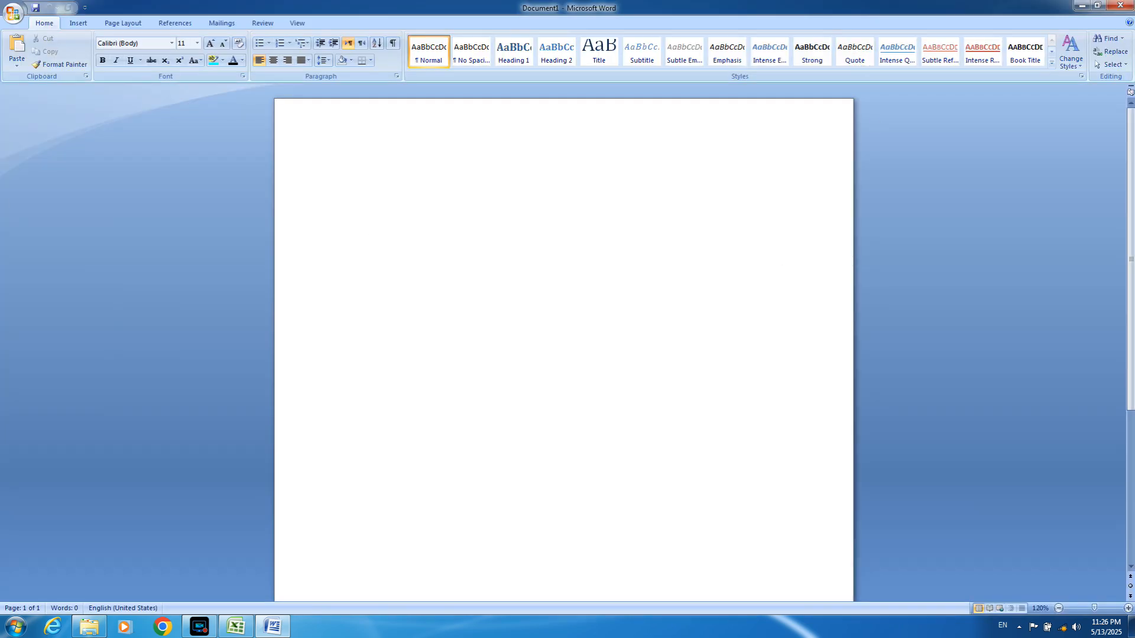
Examine the Prepare and Send commands, and try to send the blank document as an e-mail attachment.
left_click(13, 13)
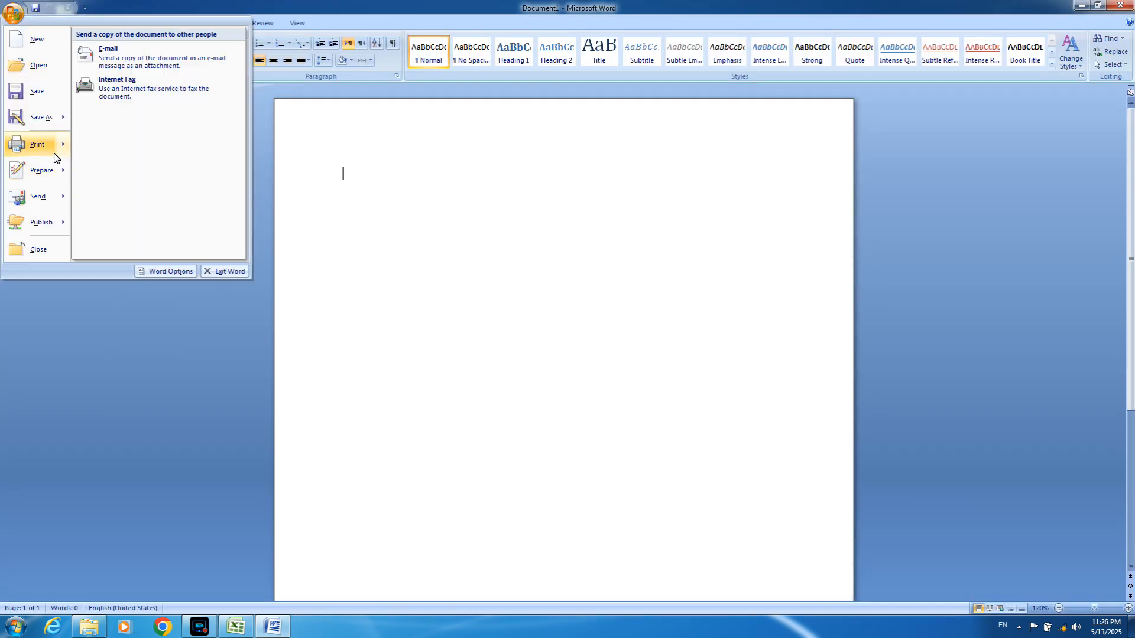
mouse_move(49, 175)
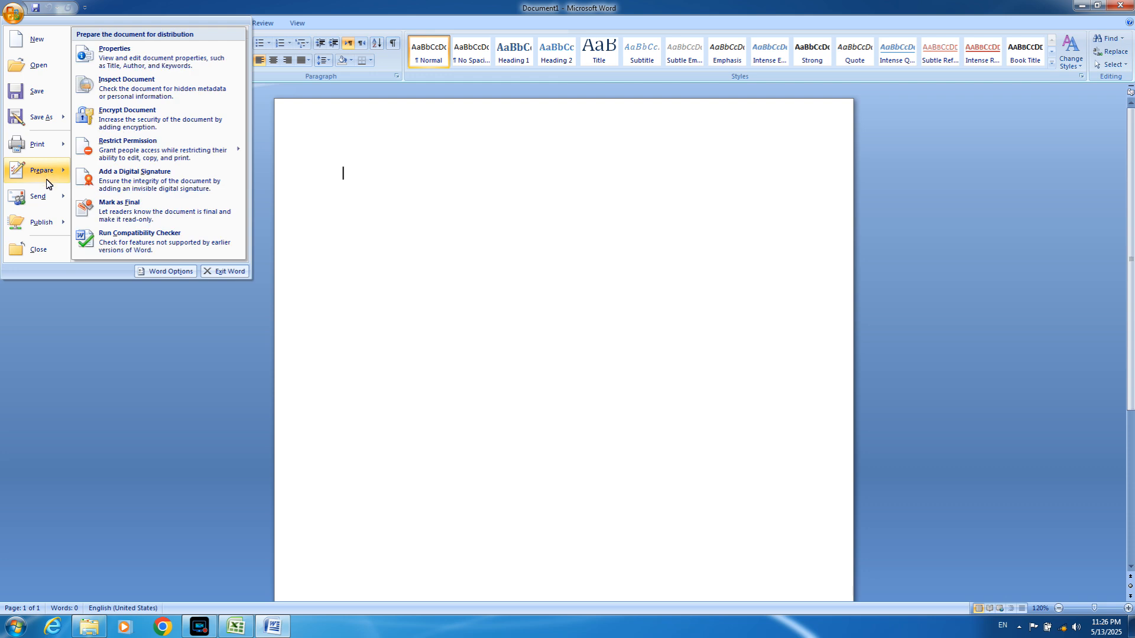
mouse_move(46, 200)
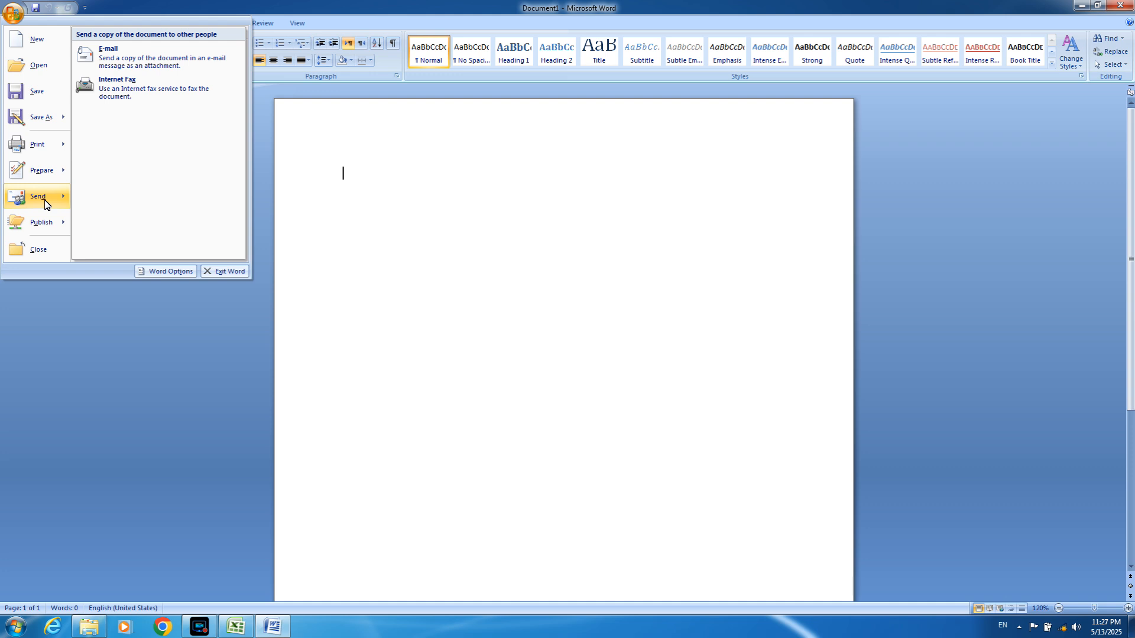
left_click(123, 65)
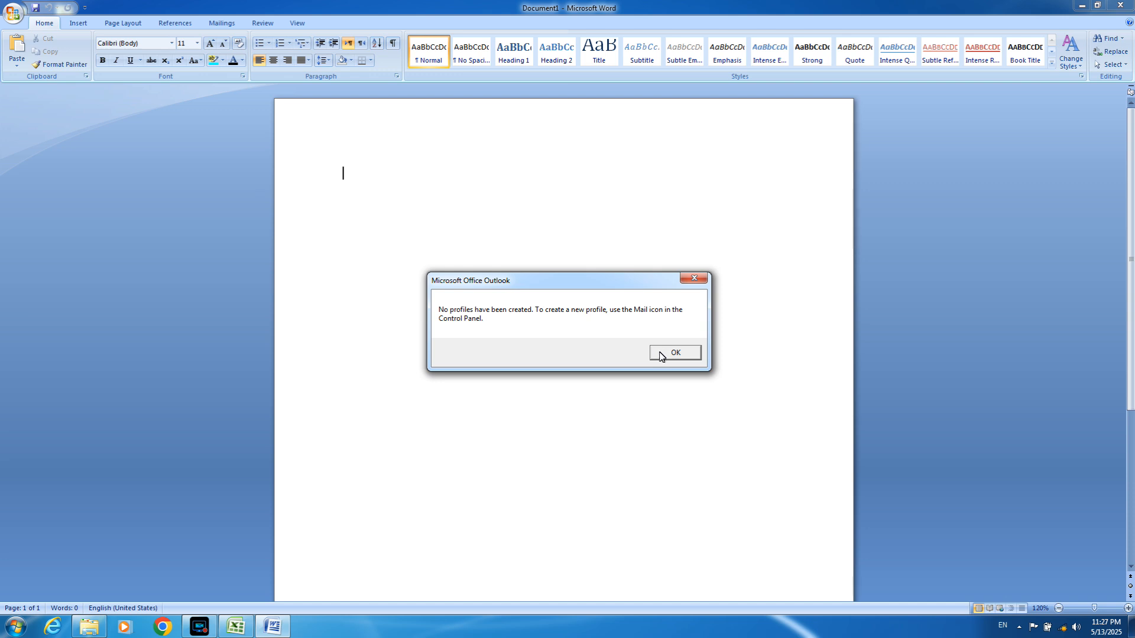
left_click(664, 355)
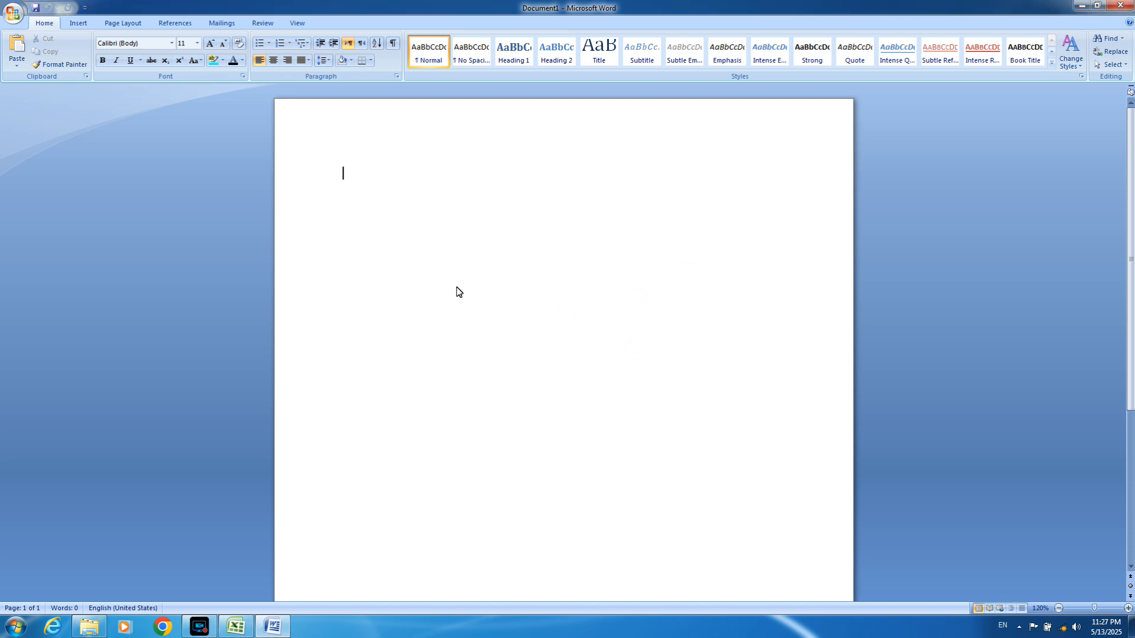
Look over the mail merge commands, and close the blank document while keeping Word open.
left_click(226, 25)
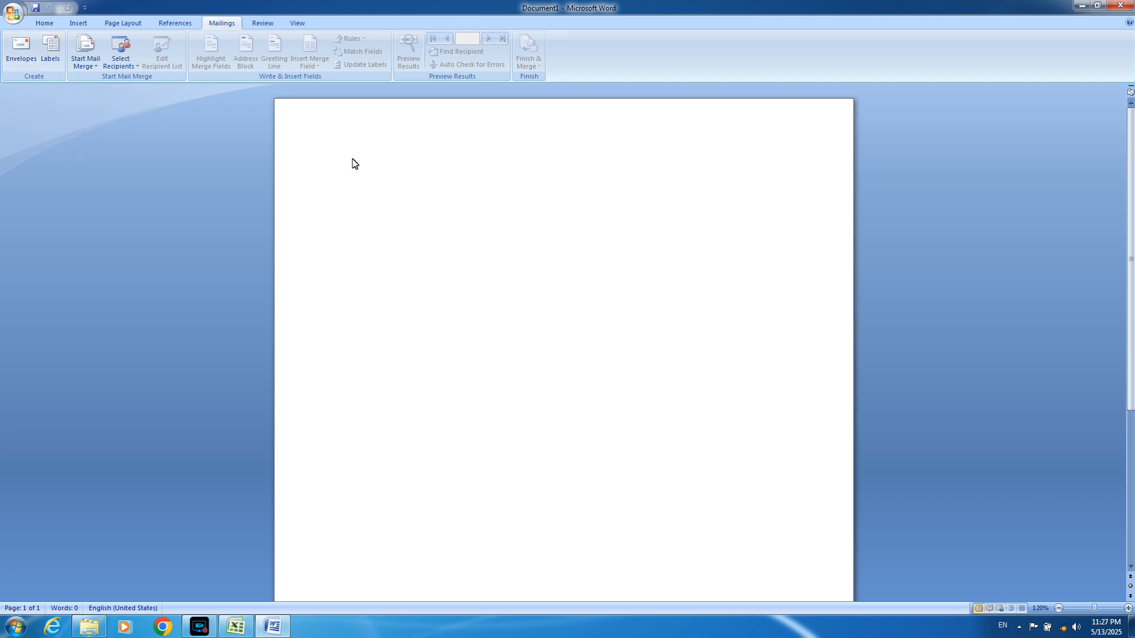
left_click(44, 23)
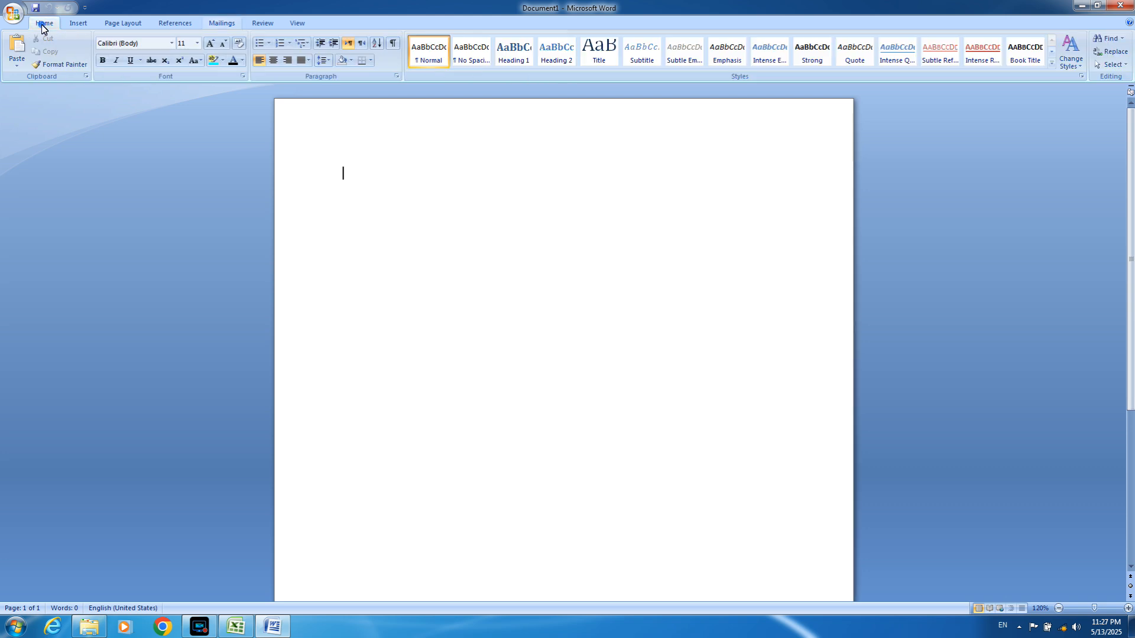
left_click(13, 12)
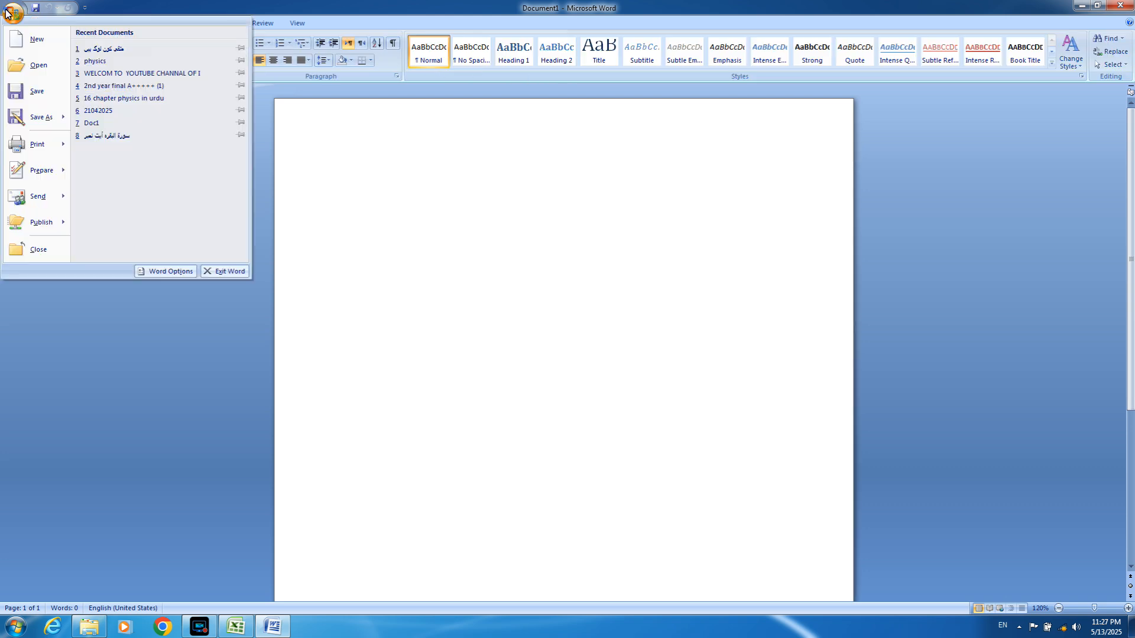
left_click(39, 249)
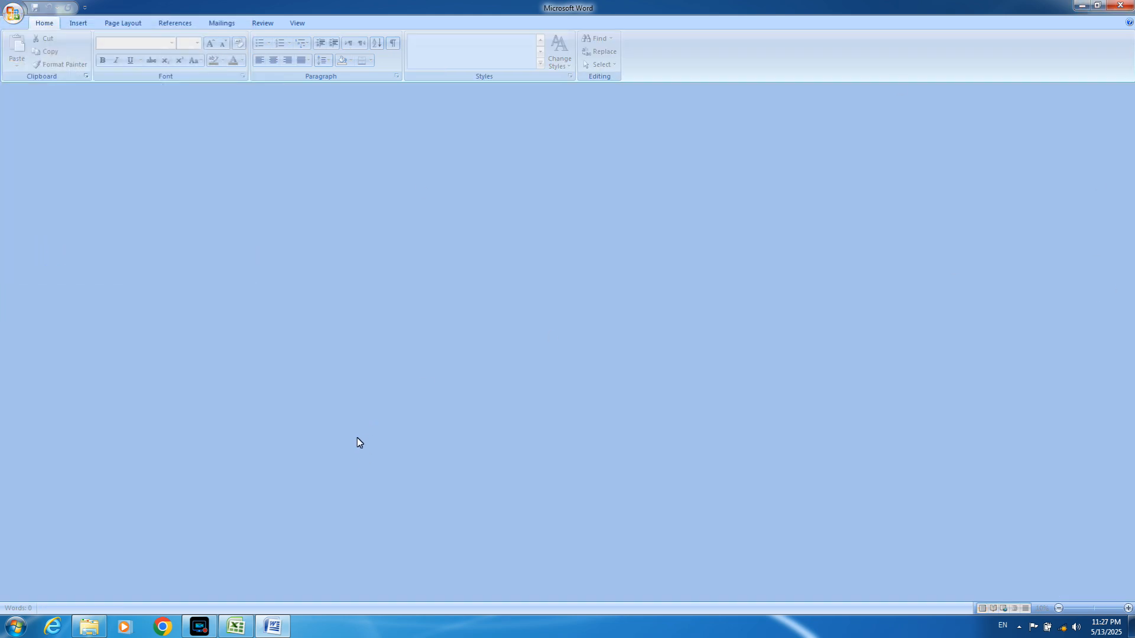
left_click(201, 626)
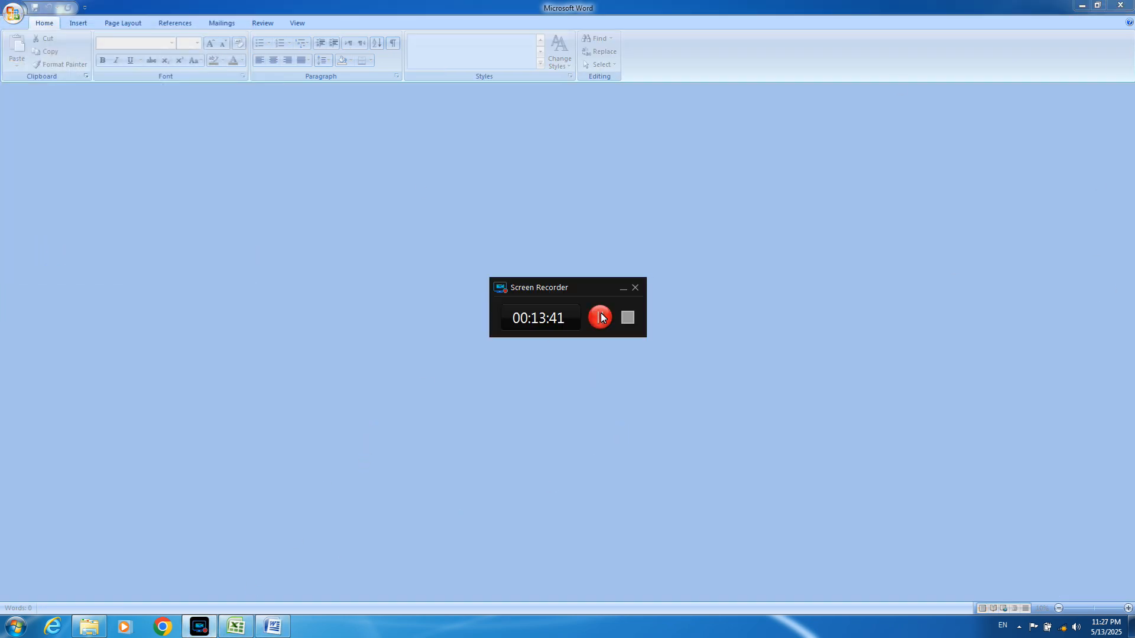